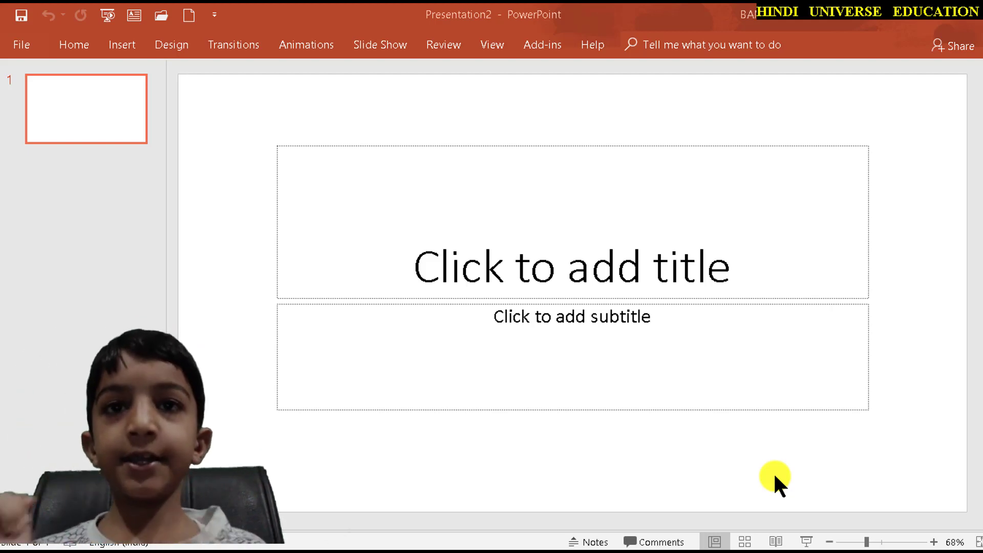
- Insert the Desktop picture 'download (1)' and drag it down beside the subtitle
{"action": "left_click", "coordinate": [128, 44]}
{"action": "left_click", "coordinate": [103, 82]}
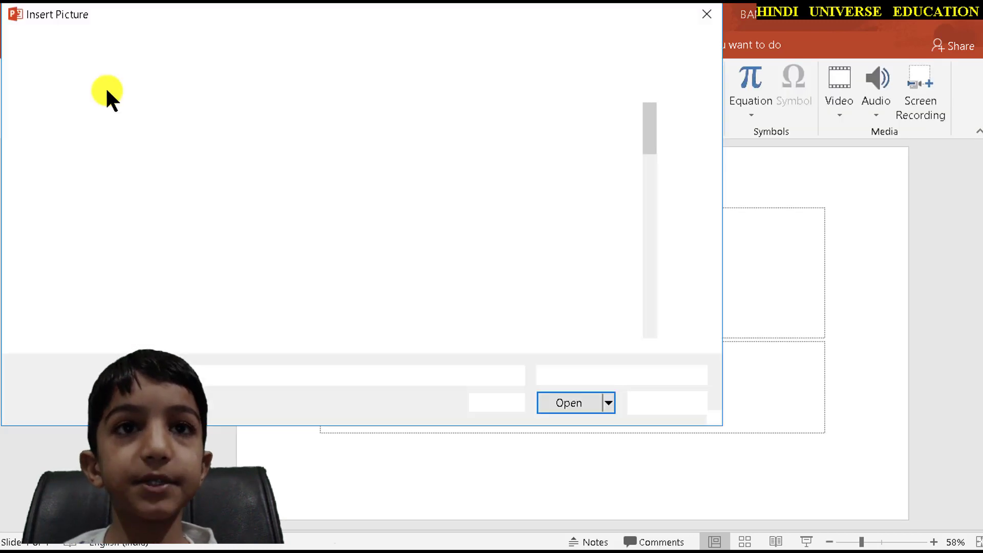
{"action": "left_click", "coordinate": [72, 148]}
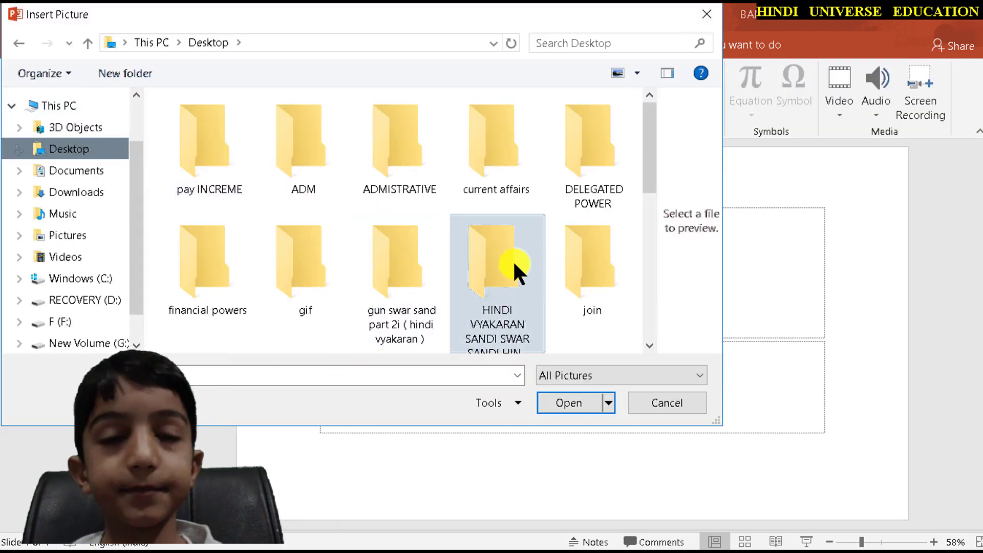
{"action": "scroll", "coordinate": [497, 258], "scroll_direction": "down", "scroll_amount": 5}
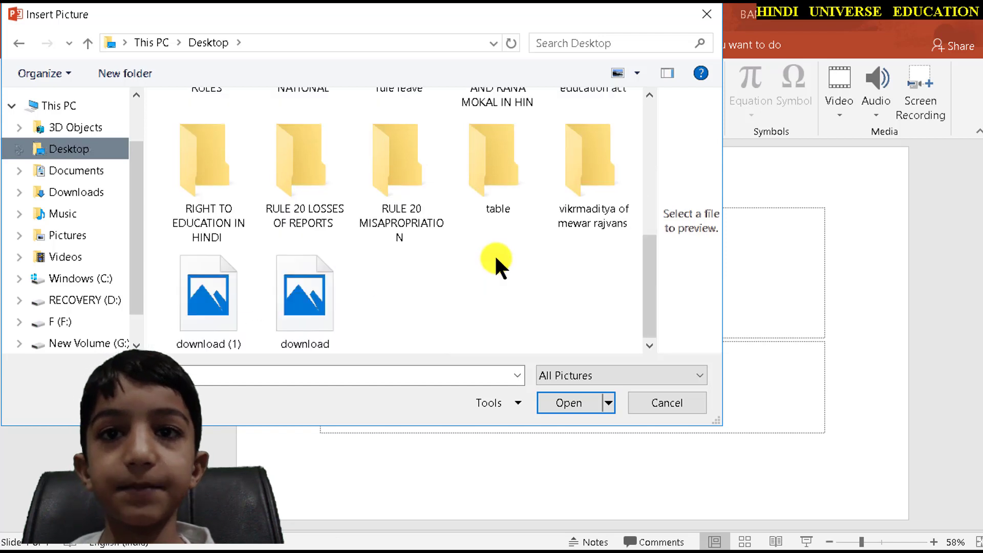
{"action": "left_click", "coordinate": [210, 307]}
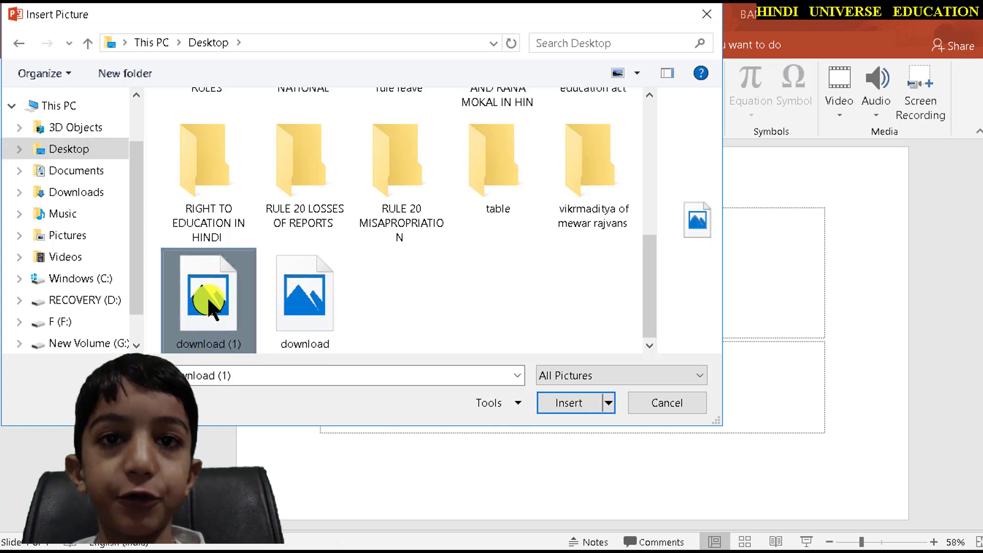
{"action": "left_click", "coordinate": [572, 402]}
{"action": "left_click_drag", "start_coordinate": [573, 348], "coordinate": [675, 405]}
- Delete the subtitle placeholder, then cut the hue logo and paste it back as a Picture
{"action": "left_click", "coordinate": [484, 405]}
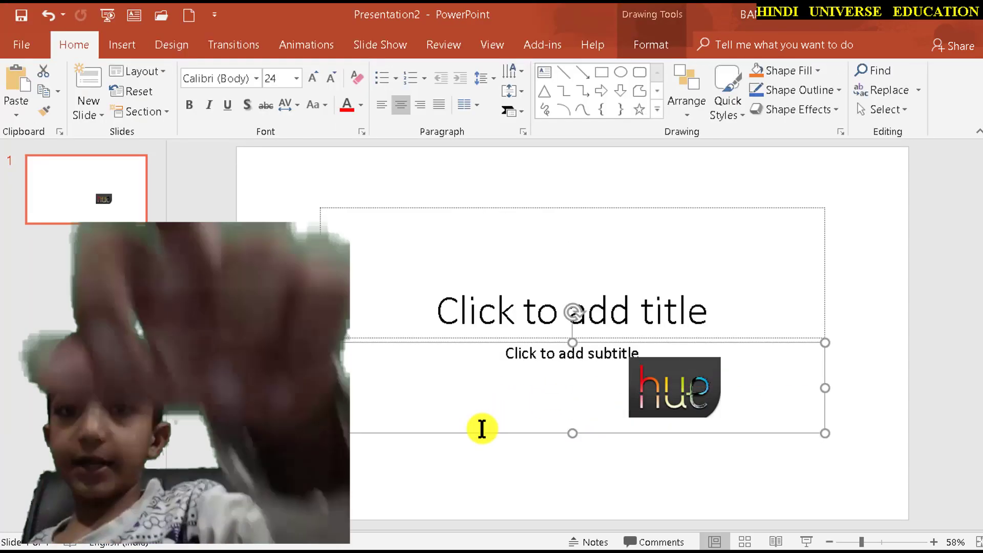
{"action": "key", "text": "Delete"}
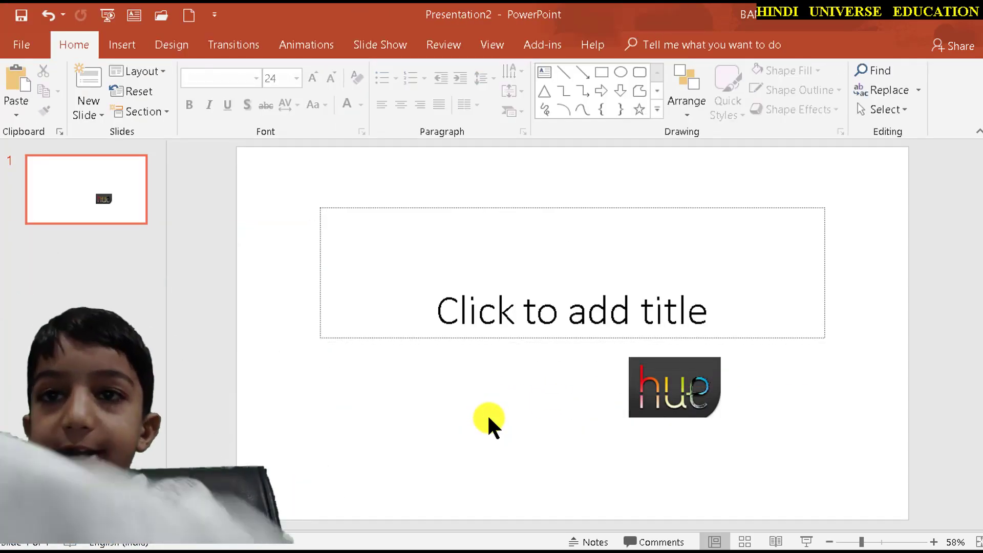
{"action": "right_click", "coordinate": [665, 392]}
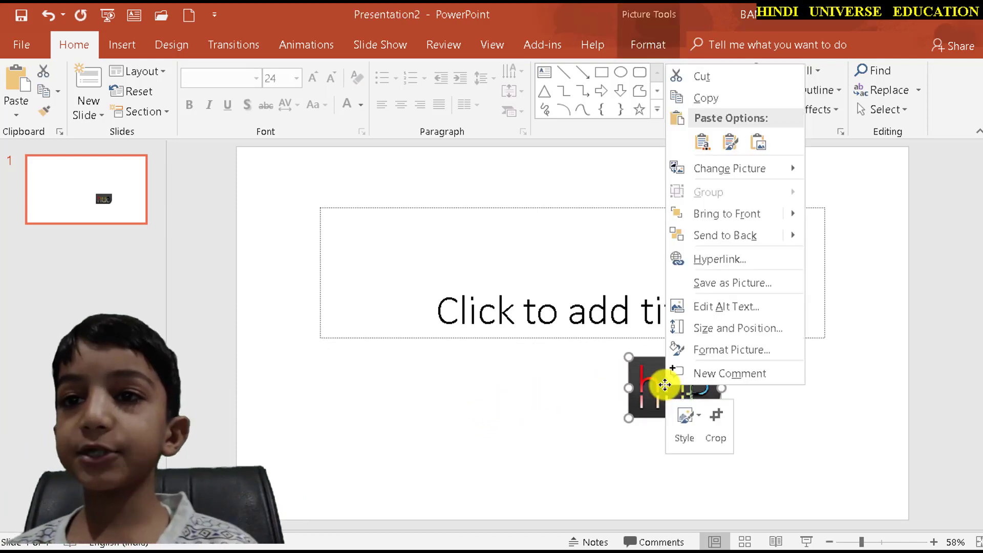
{"action": "left_click", "coordinate": [708, 74]}
{"action": "right_click", "coordinate": [627, 230]}
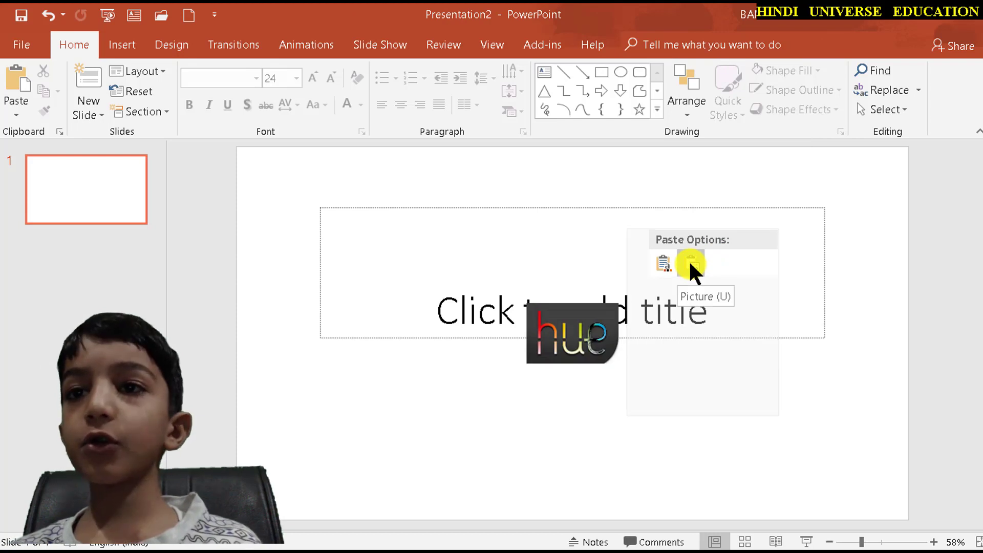
{"action": "left_click", "coordinate": [690, 264]}
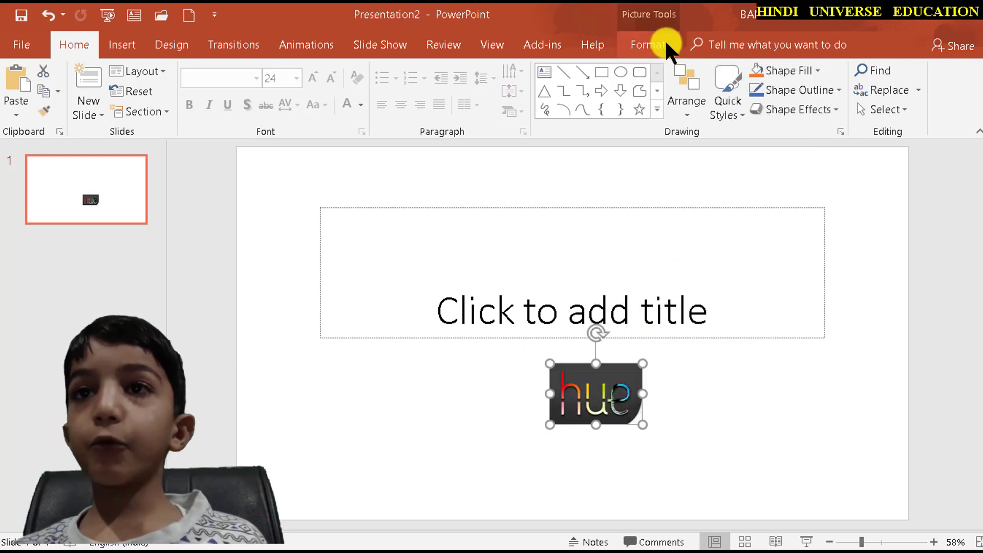
- Apply the Washout recolor to the hue logo from the Picture Format Color menu
{"action": "left_click", "coordinate": [660, 46]}
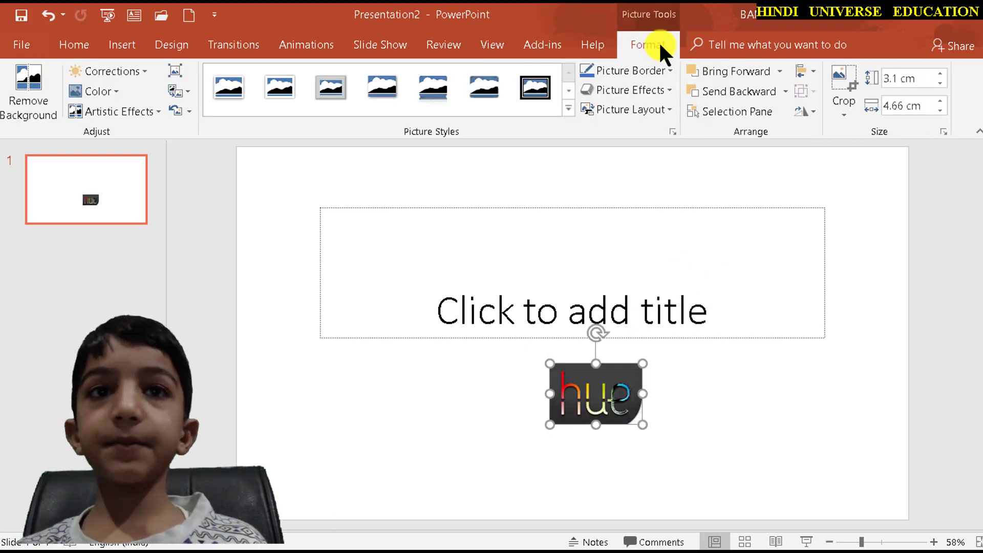
{"action": "left_click", "coordinate": [102, 91]}
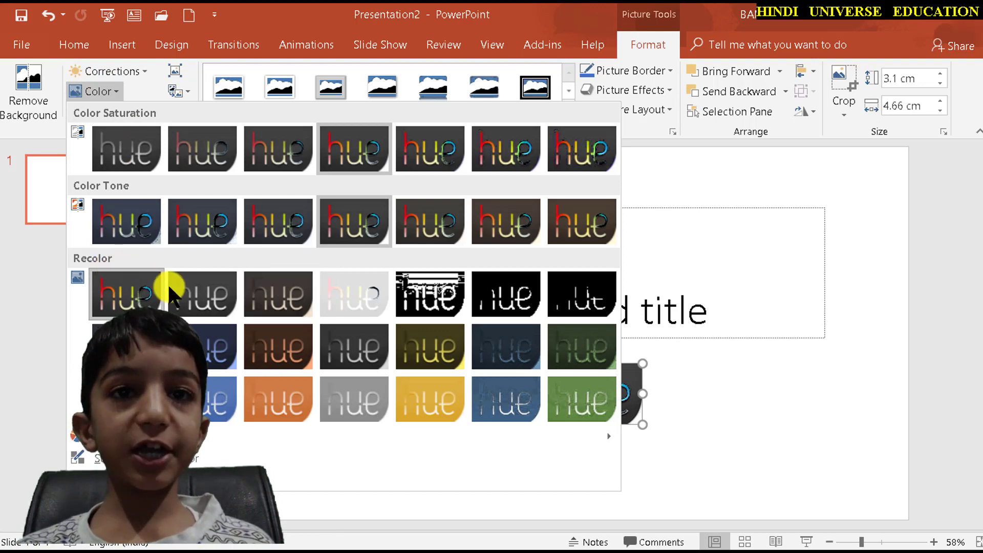
{"action": "left_click", "coordinate": [339, 296]}
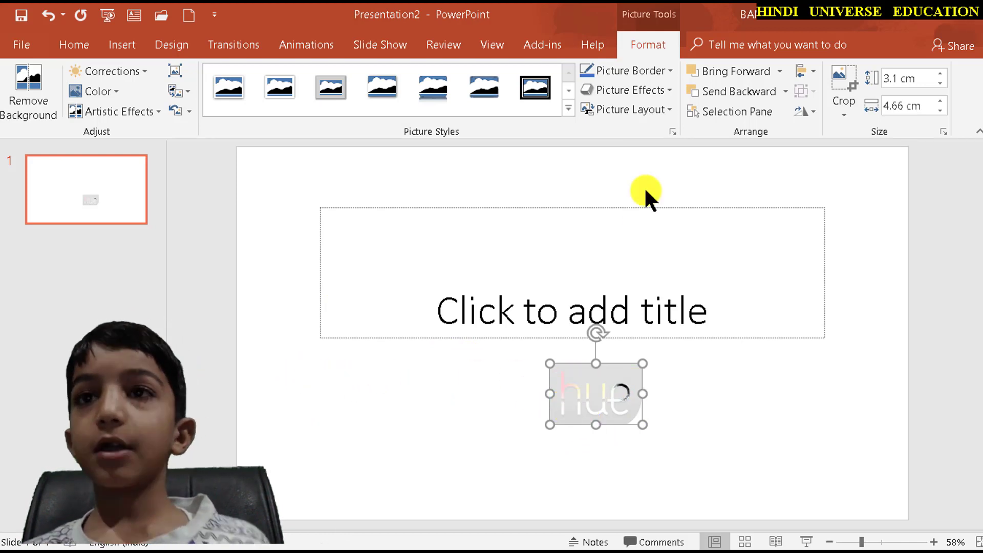
- Cut the washed-out logo from slide 1 and paste it into the Slide Master
{"action": "scroll", "coordinate": [632, 48], "scroll_direction": "up", "scroll_amount": 3}
{"action": "right_click", "coordinate": [588, 386]}
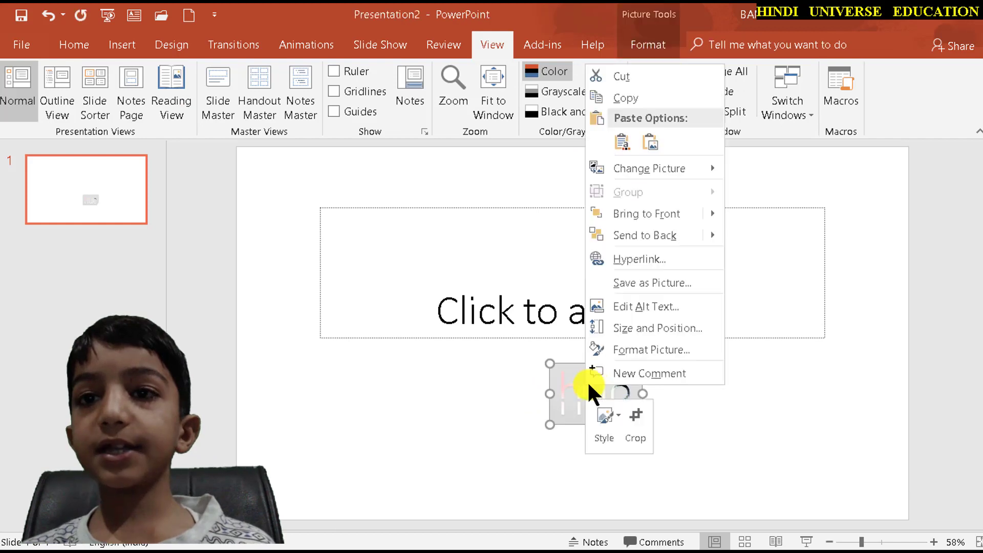
{"action": "left_click", "coordinate": [617, 76]}
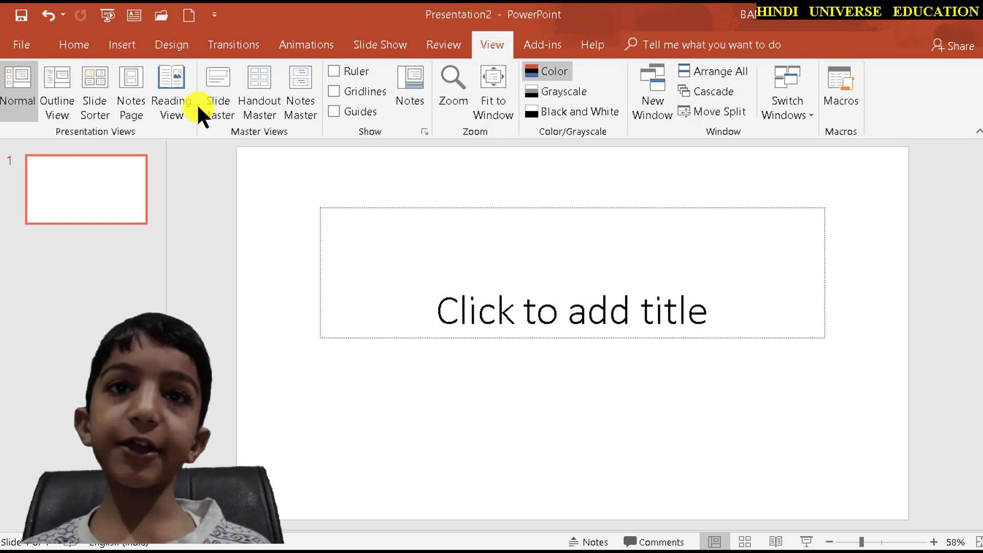
{"action": "left_click", "coordinate": [214, 90]}
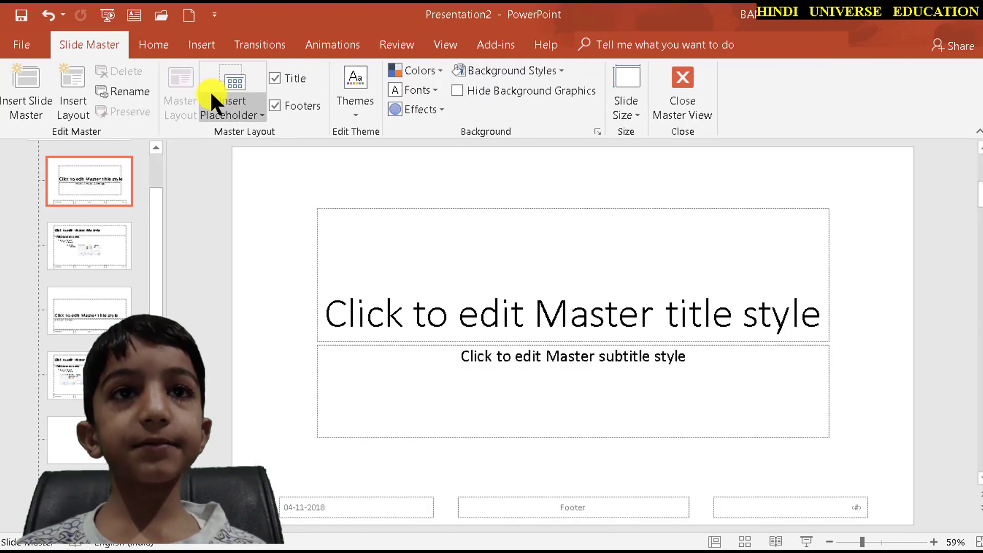
{"action": "right_click", "coordinate": [546, 356]}
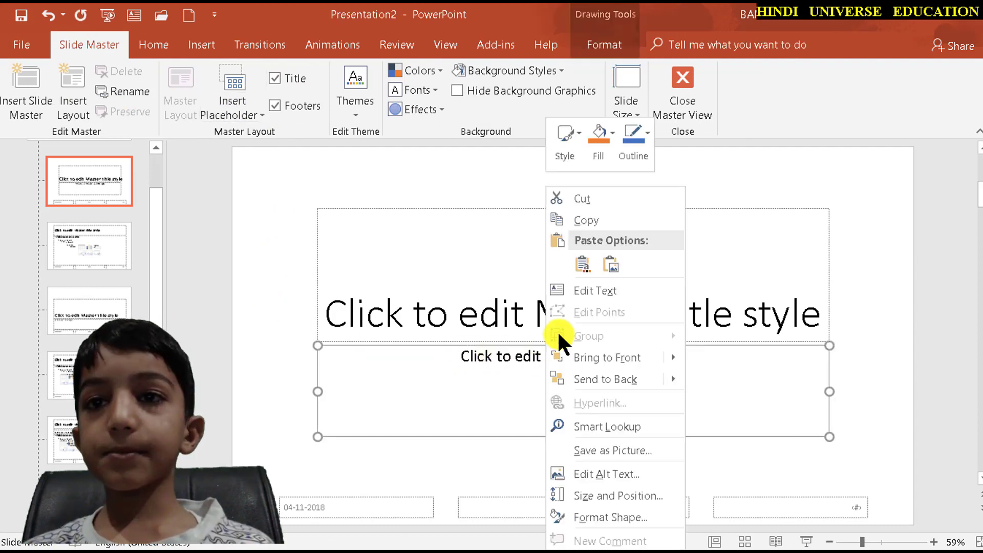
{"action": "left_click", "coordinate": [611, 263]}
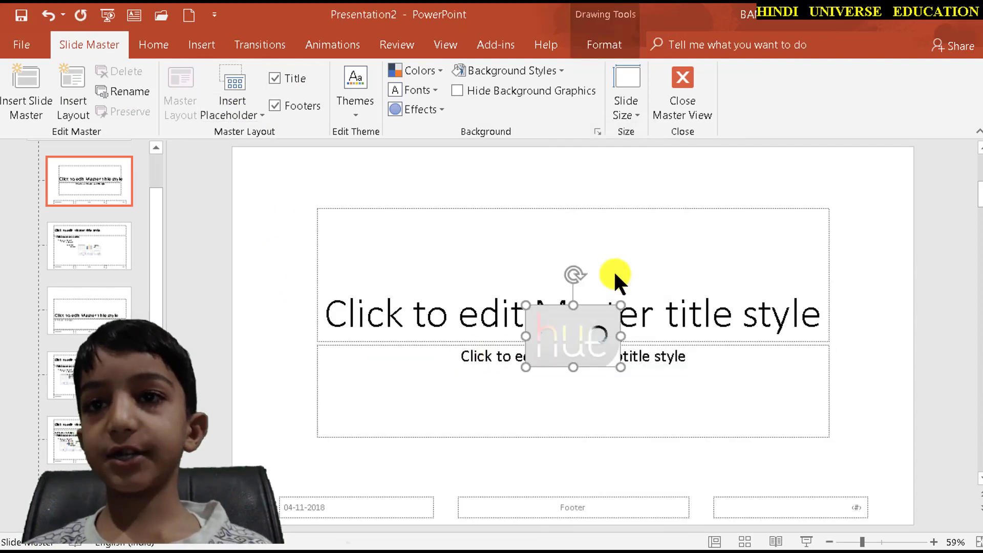
- Position the logo at the bottom-right corner of the master's subtitle area and deselect it
{"action": "left_click_drag", "start_coordinate": [588, 340], "coordinate": [781, 393]}
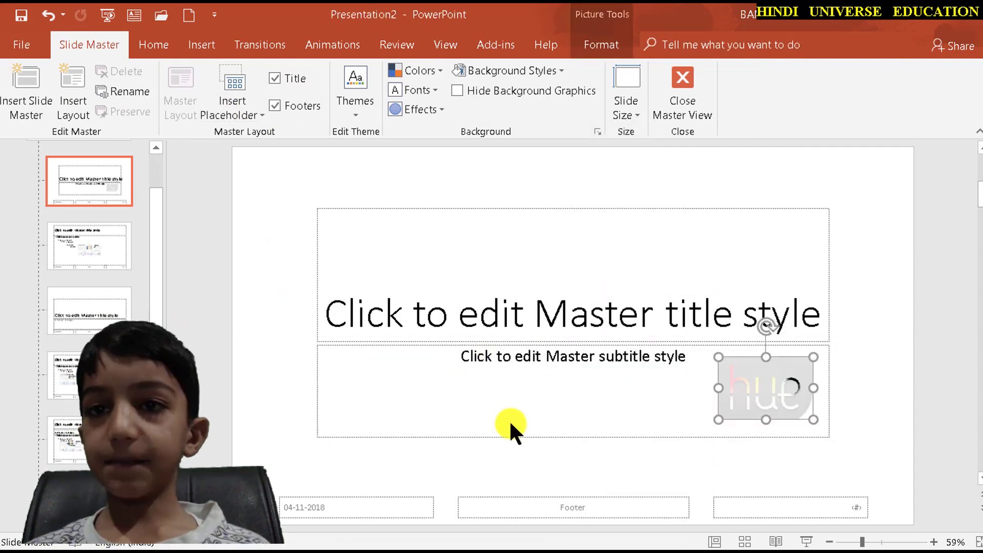
{"action": "left_click", "coordinate": [561, 382]}
{"action": "right_click", "coordinate": [561, 379]}
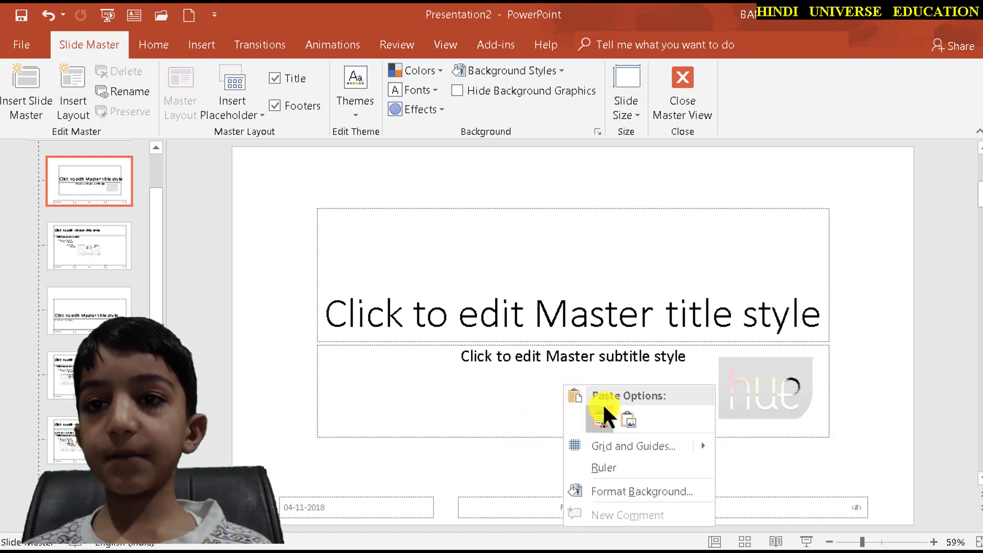
{"action": "key", "text": "Escape"}
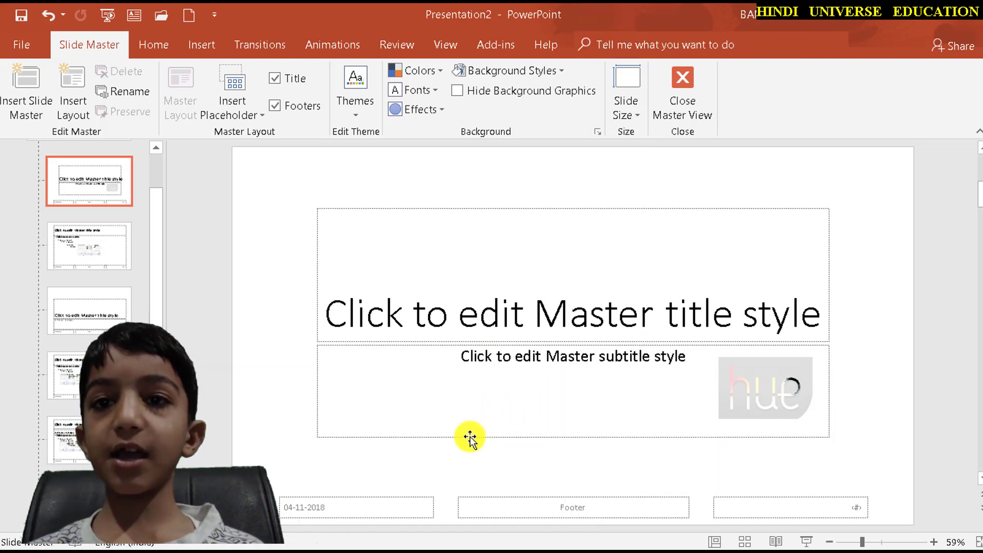
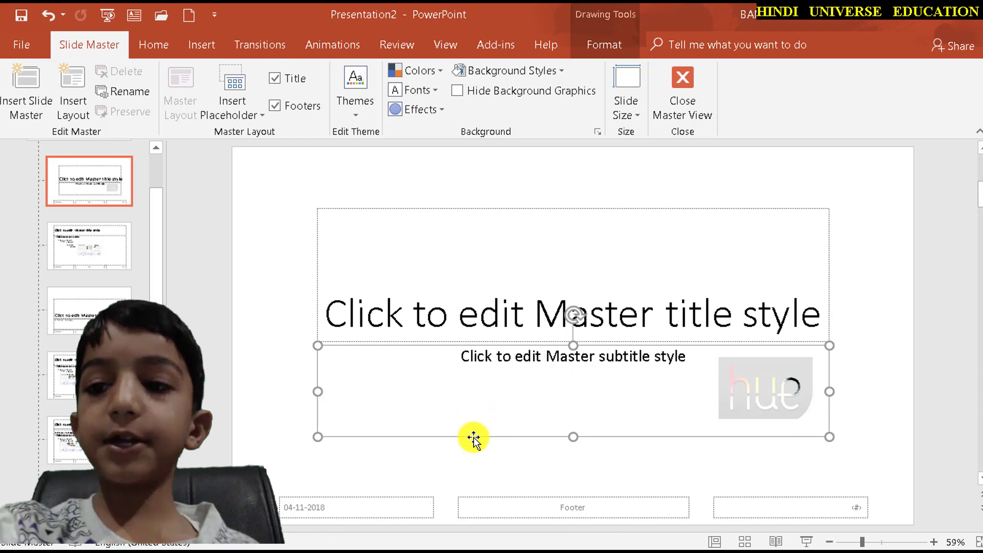
- Delete the master's subtitle placeholder, then move the hue logo left and send it to back
{"action": "key", "text": "Delete"}
{"action": "left_click_drag", "start_coordinate": [787, 385], "coordinate": [651, 388]}
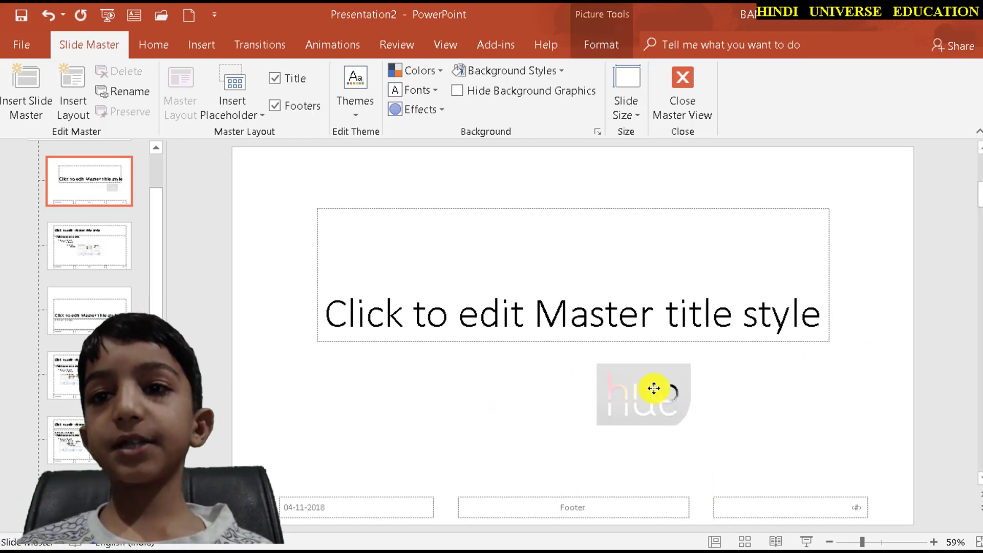
{"action": "right_click", "coordinate": [626, 394]}
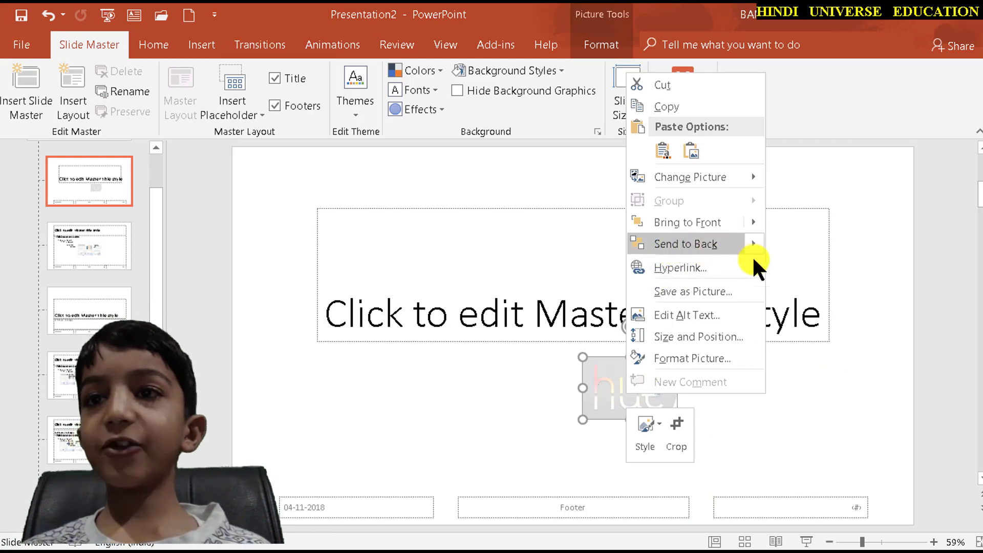
{"action": "mouse_move", "coordinate": [686, 244]}
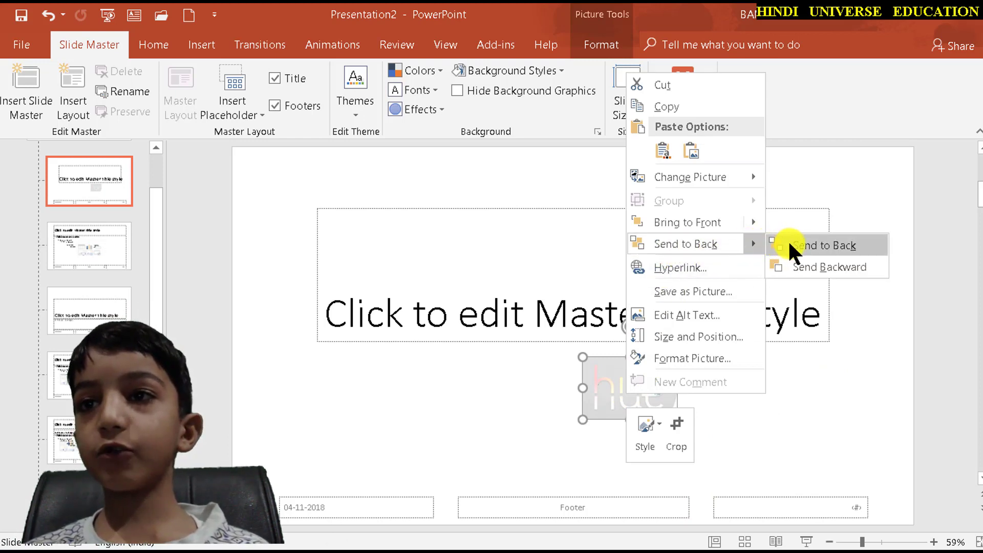
{"action": "left_click", "coordinate": [790, 247]}
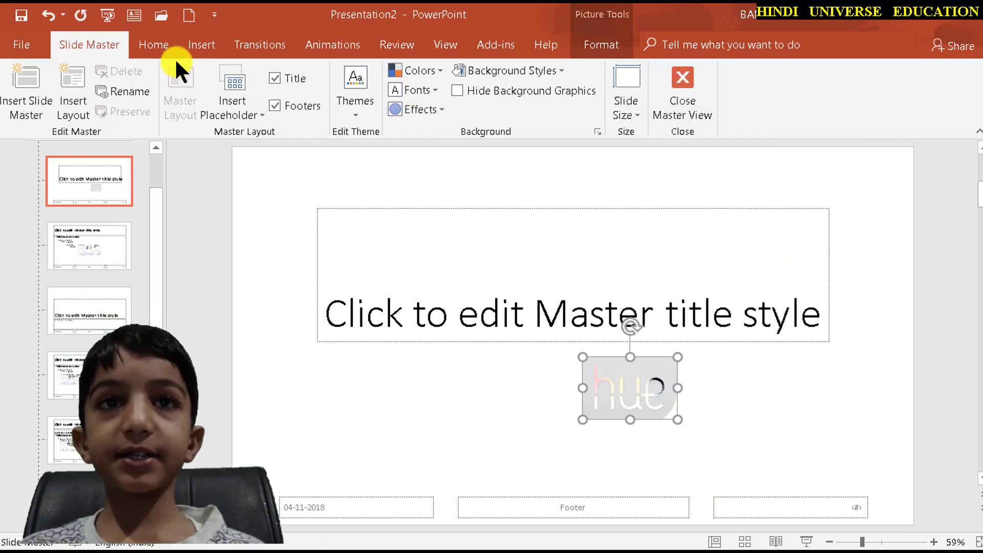
- Close Master View and apply the plain white theme from the Design tab
{"action": "left_click", "coordinate": [686, 82]}
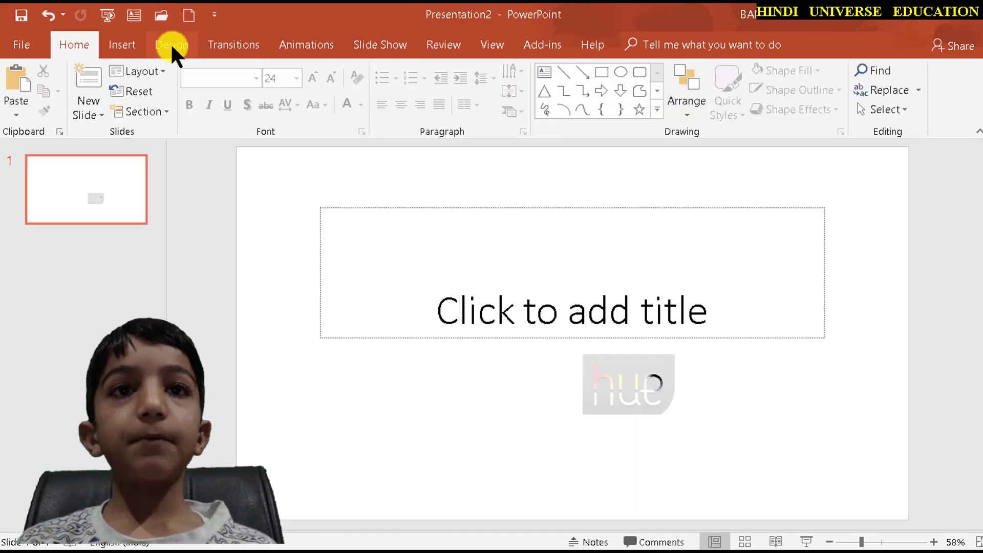
{"action": "left_click", "coordinate": [170, 44]}
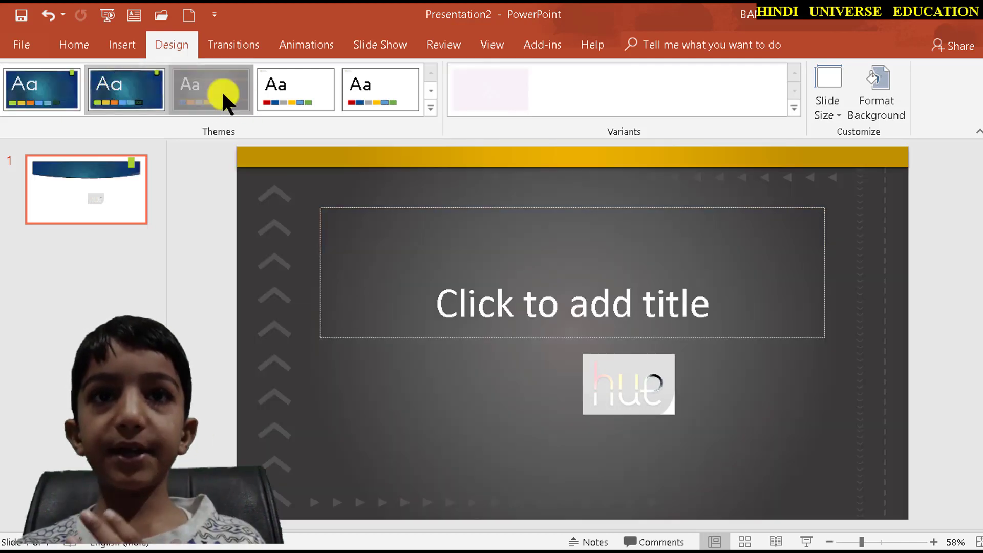
{"action": "left_click", "coordinate": [317, 93]}
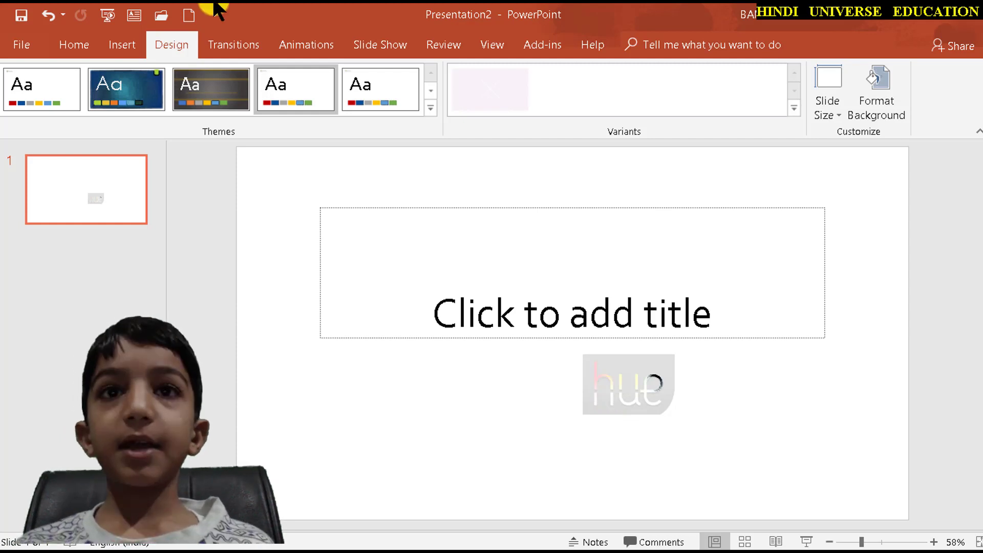
- Switch between the Home and Insert ribbons, ending with the Insert commands showing
{"action": "left_click", "coordinate": [86, 38]}
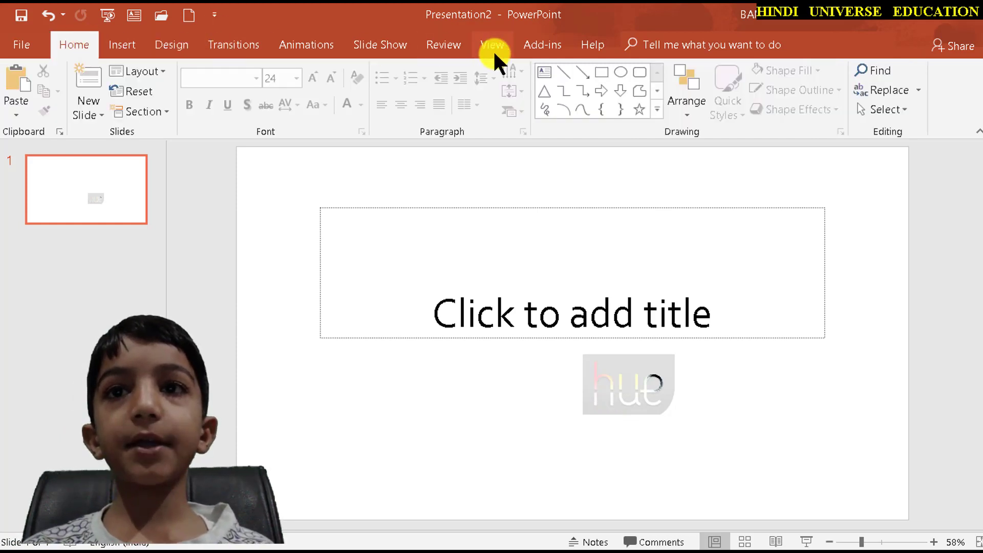
{"action": "left_click", "coordinate": [123, 45]}
{"action": "left_click", "coordinate": [586, 100]}
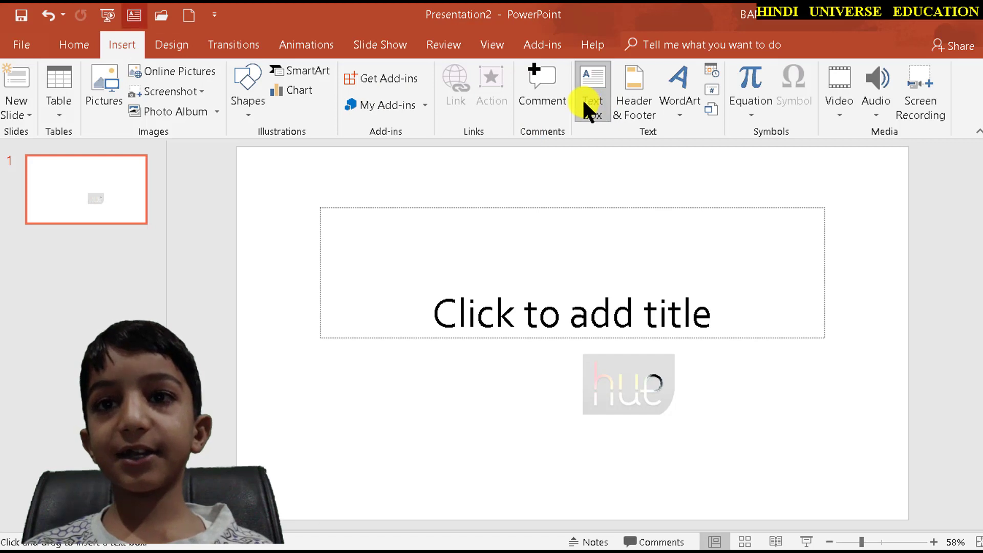
{"action": "left_click", "coordinate": [58, 82]}
{"action": "left_click", "coordinate": [66, 47]}
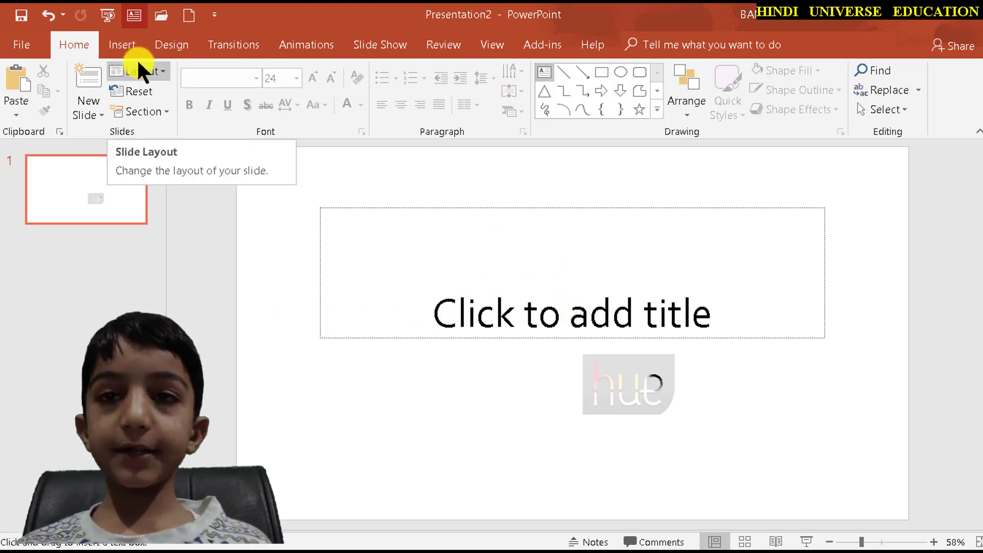
{"action": "left_click", "coordinate": [125, 44]}
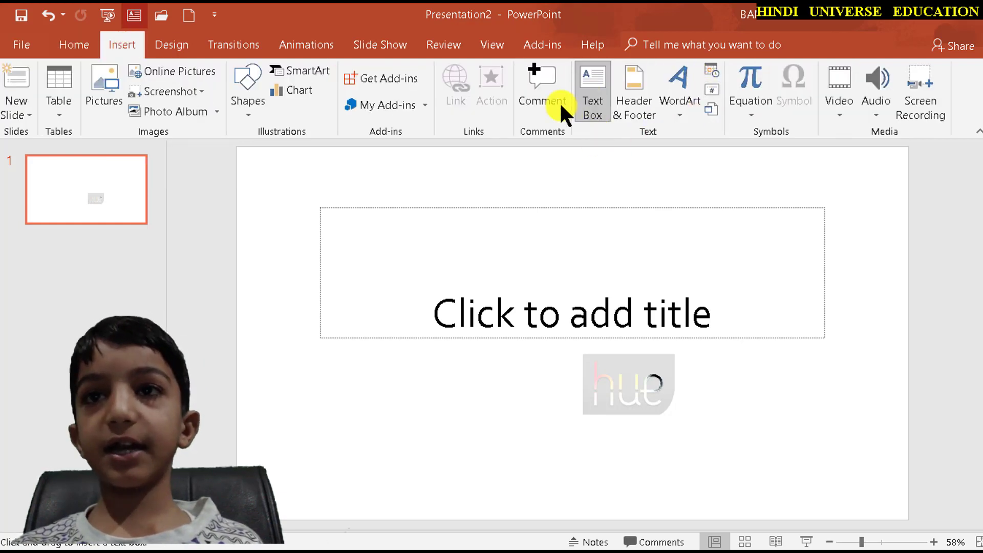
- Type 'HINDI UNIVERSE EDUCATION' into the slide 1 title placeholder
{"action": "left_click", "coordinate": [63, 37]}
{"action": "left_click", "coordinate": [506, 301]}
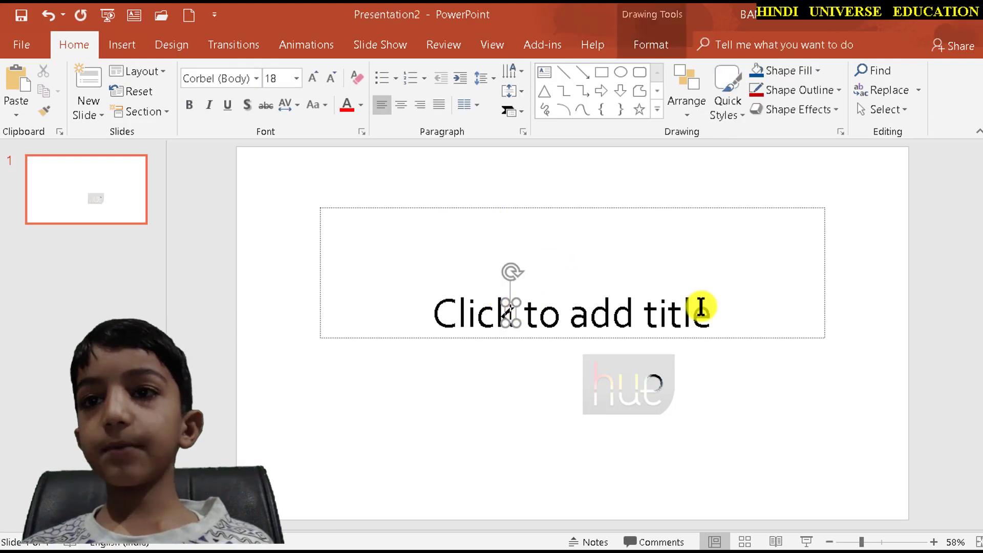
{"action": "left_click", "coordinate": [713, 314]}
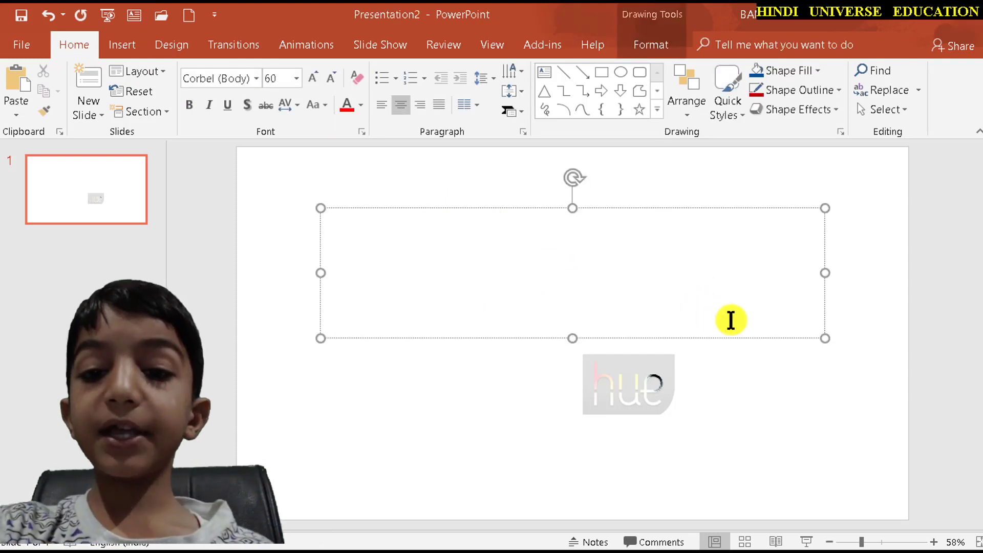
{"action": "type", "text": "HINDI"}
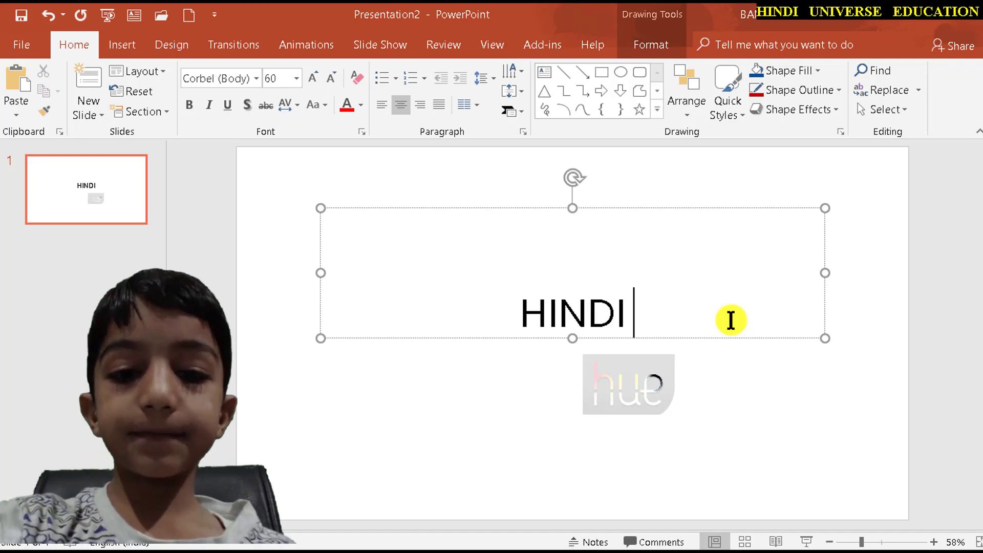
{"action": "type", "text": "  UNIVERSE"}
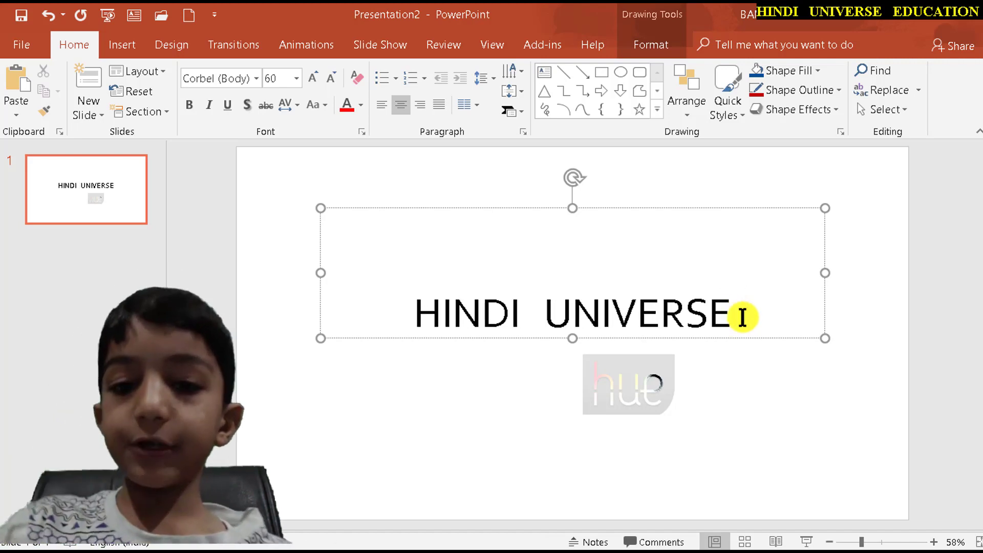
{"action": "type", "text": " EDUCATION"}
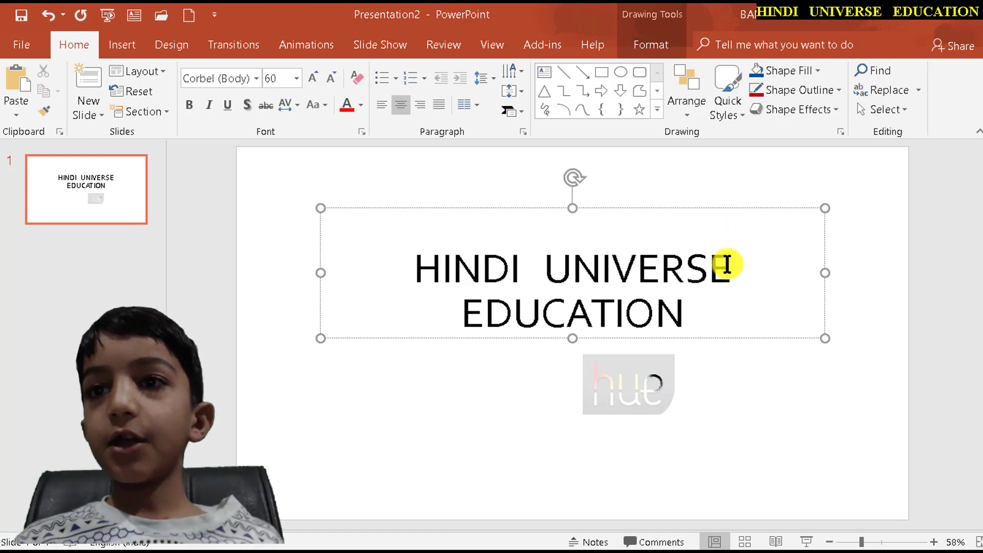
- Format the title as bold 32-point Arial Black on one line and move its box lower
{"action": "left_click_drag", "start_coordinate": [689, 312], "coordinate": [409, 269]}
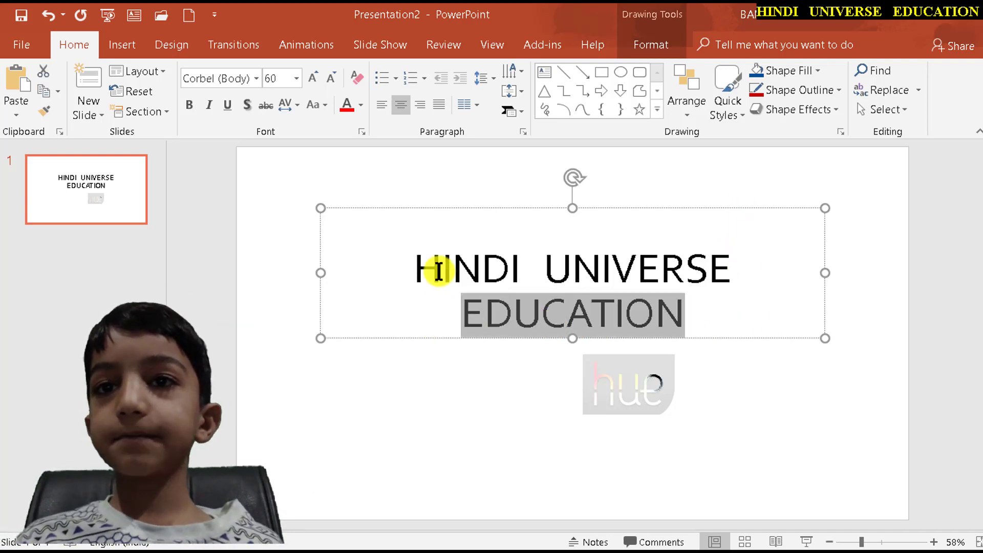
{"action": "key", "text": "ctrl+b"}
{"action": "left_click", "coordinate": [526, 211]}
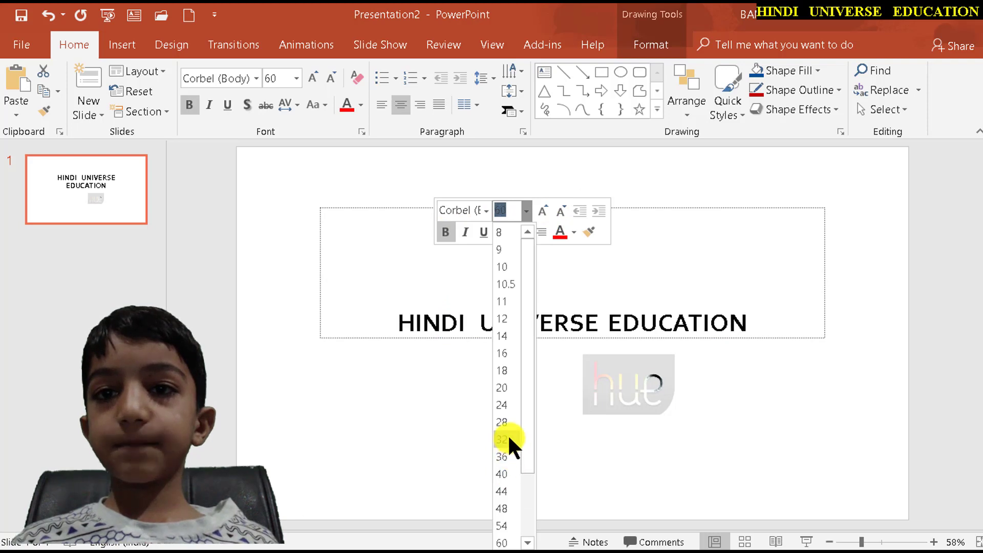
{"action": "left_click", "coordinate": [502, 439]}
{"action": "left_click", "coordinate": [485, 211]}
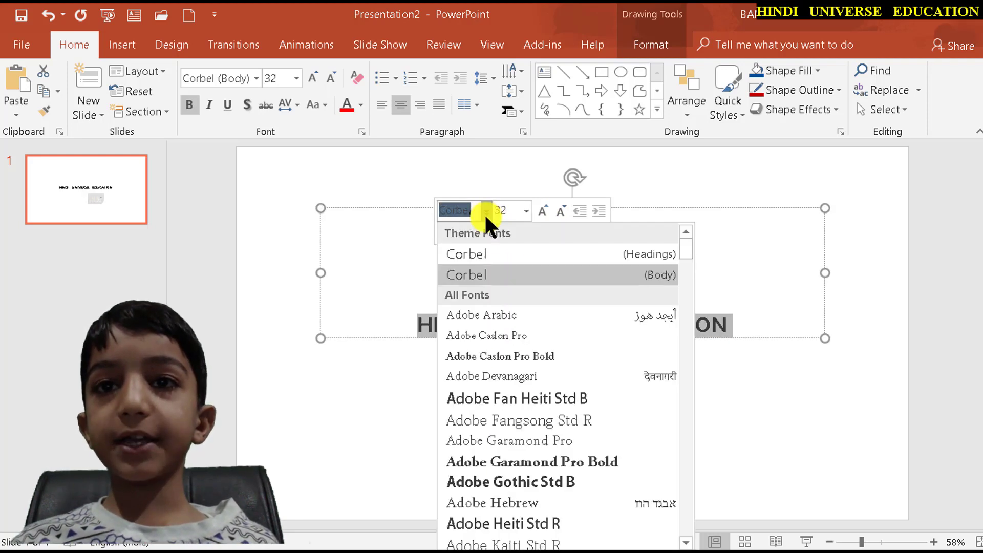
{"action": "scroll", "coordinate": [531, 469], "scroll_direction": "down", "scroll_amount": 3}
{"action": "left_click", "coordinate": [509, 526]}
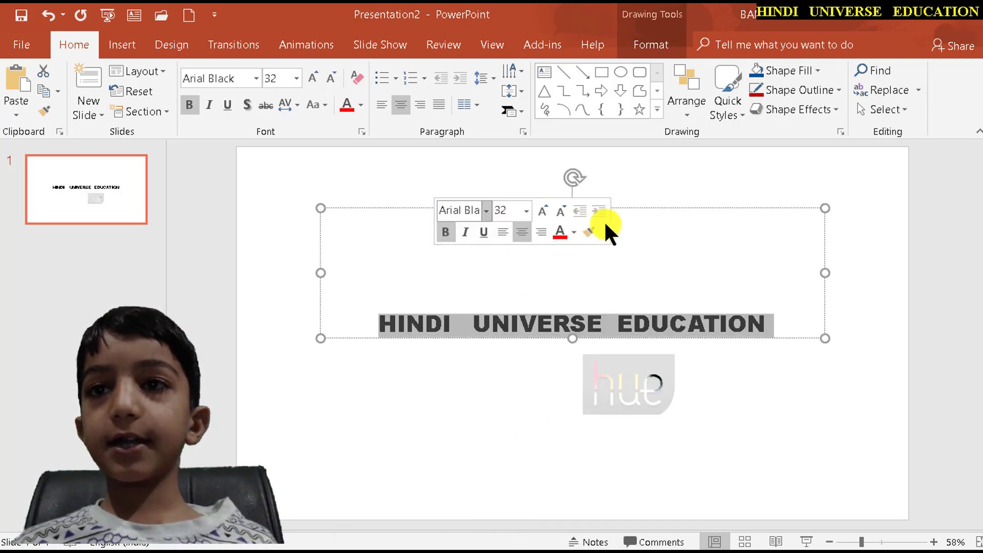
{"action": "left_click_drag", "start_coordinate": [522, 210], "coordinate": [518, 308]}
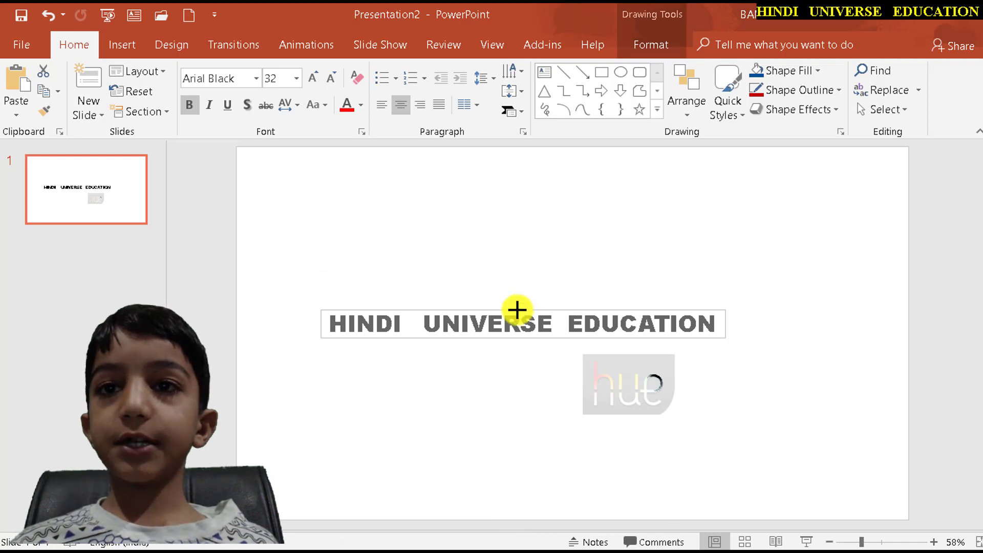
- Reposition the HINDI UNIVERSE EDUCATION title box and rotate it about 25° into a diagonal slant
{"action": "mouse_move", "coordinate": [522, 278]}
{"action": "left_mouse_down"}
{"action": "mouse_move", "coordinate": [508, 287]}
{"action": "mouse_move", "coordinate": [529, 297]}
{"action": "left_mouse_up"}
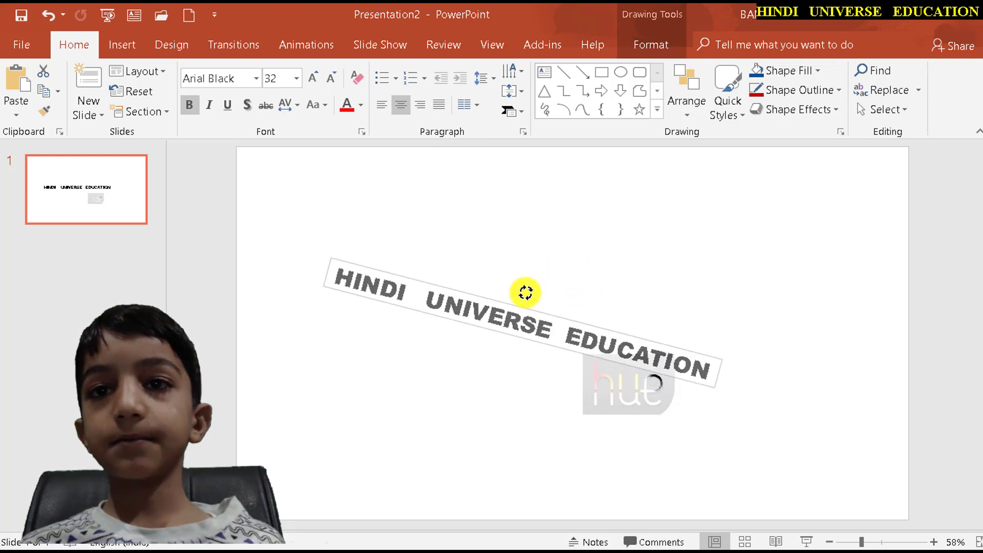
{"action": "left_click_drag", "start_coordinate": [530, 298], "coordinate": [510, 302]}
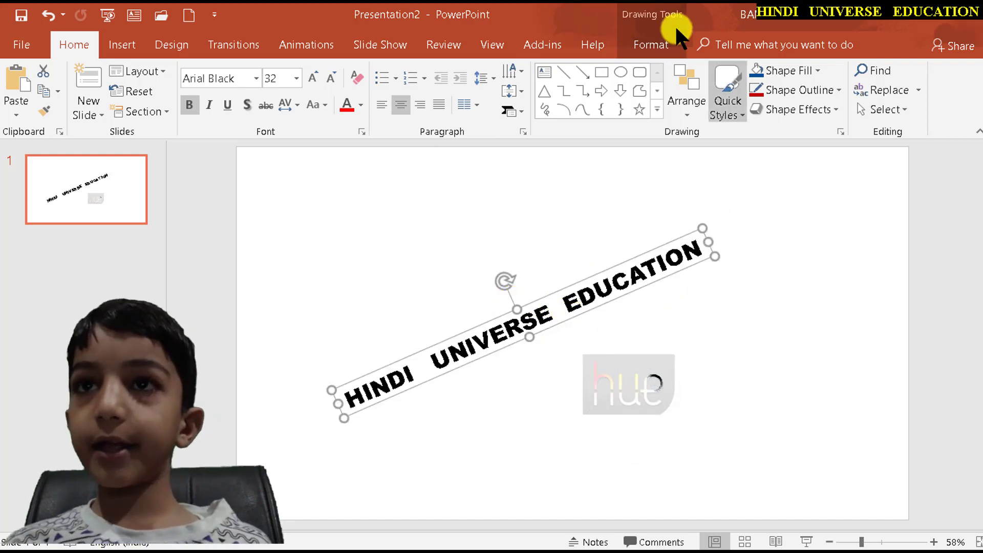
{"action": "left_click", "coordinate": [540, 294]}
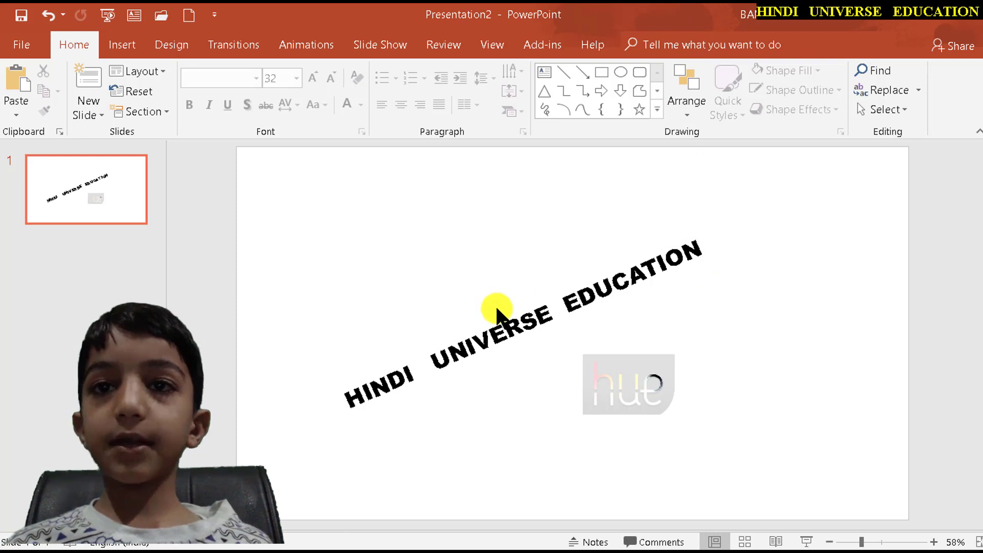
{"action": "left_click", "coordinate": [512, 308]}
{"action": "right_click", "coordinate": [515, 309]}
- Cut the rotated title, delete the empty placeholder, and paste the text back as a picture
{"action": "left_click", "coordinate": [532, 197]}
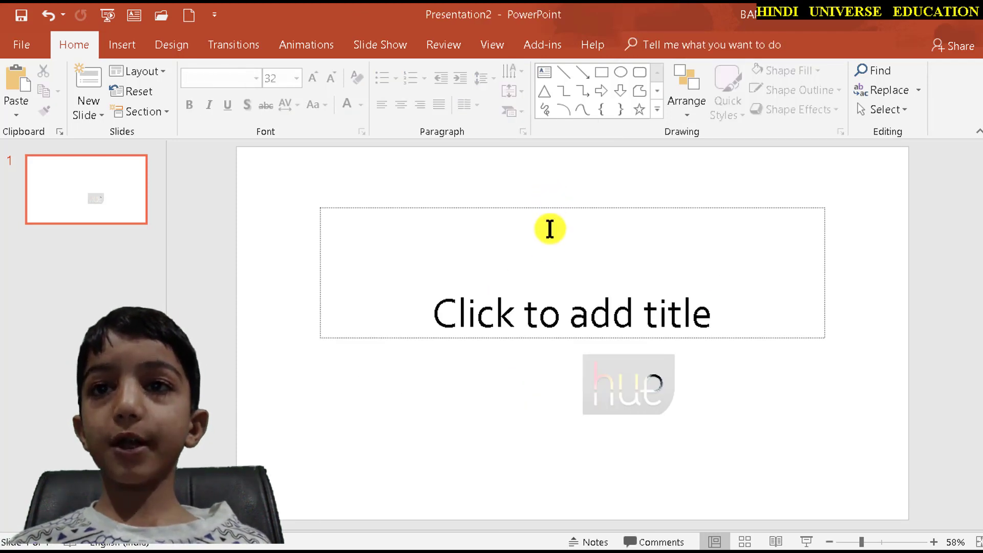
{"action": "left_click", "coordinate": [545, 339]}
{"action": "key", "text": "Delete"}
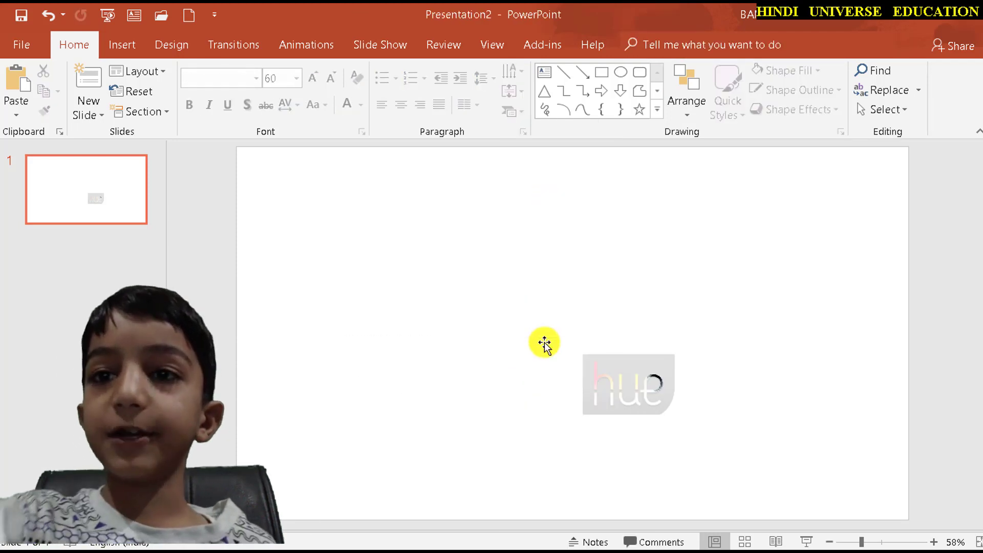
{"action": "right_click", "coordinate": [537, 349]}
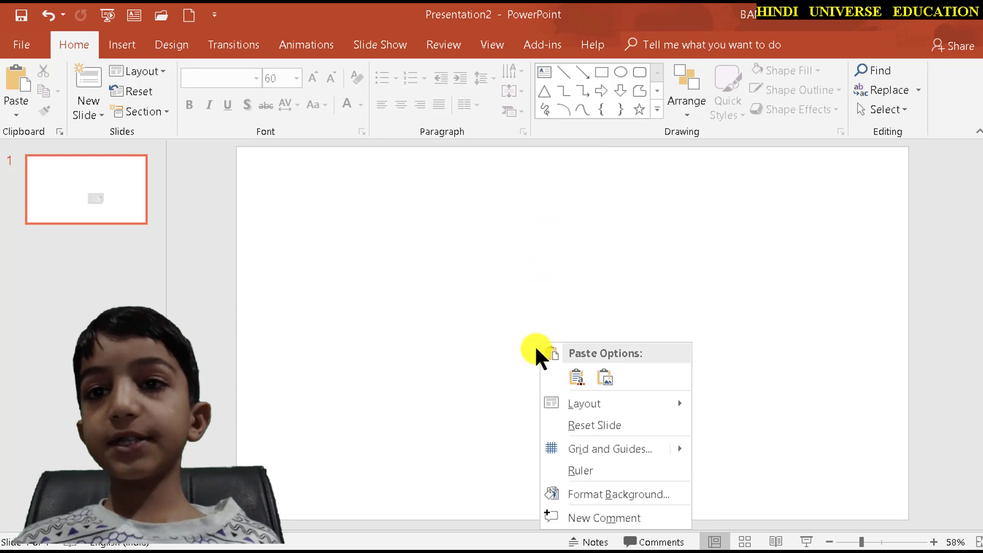
{"action": "left_click", "coordinate": [604, 379]}
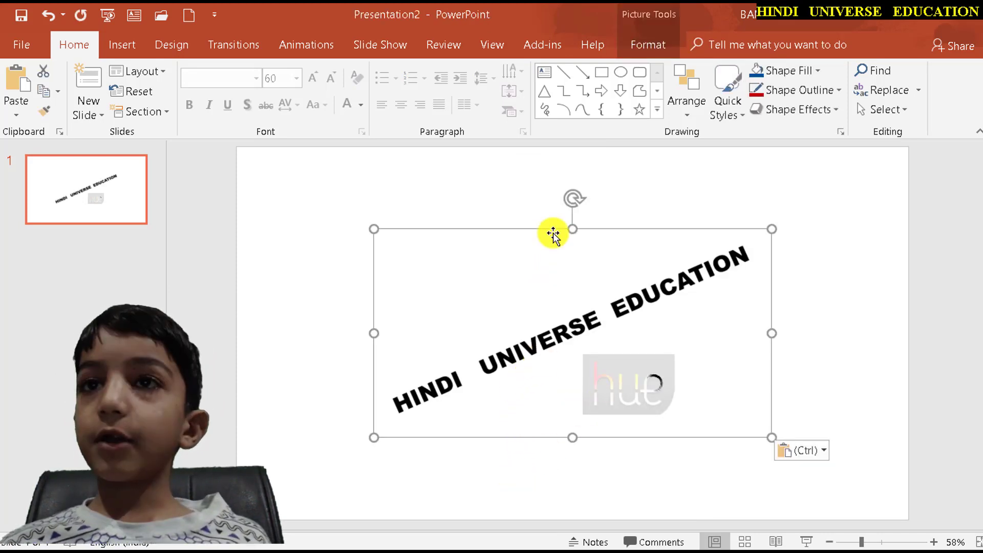
- Recolour the pasted text picture with Washout and move it left and up
{"action": "left_click", "coordinate": [664, 41]}
{"action": "left_click", "coordinate": [105, 90]}
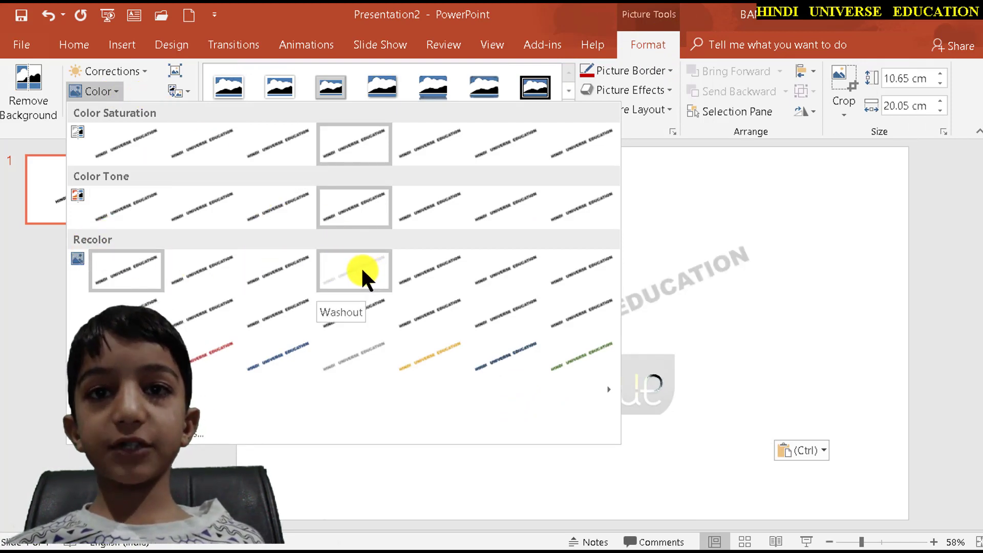
{"action": "left_click", "coordinate": [360, 266]}
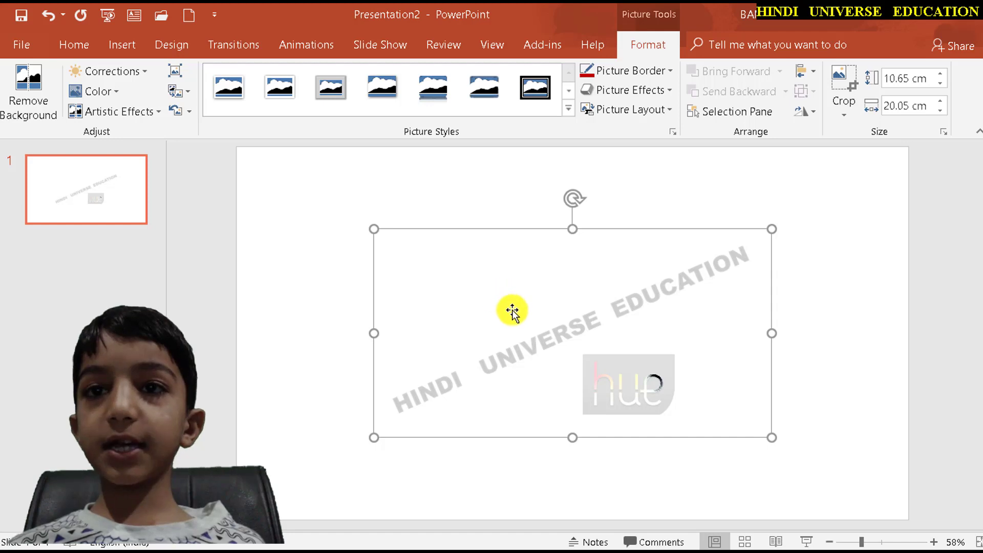
{"action": "left_click_drag", "start_coordinate": [512, 311], "coordinate": [398, 290]}
{"action": "right_click", "coordinate": [425, 290]}
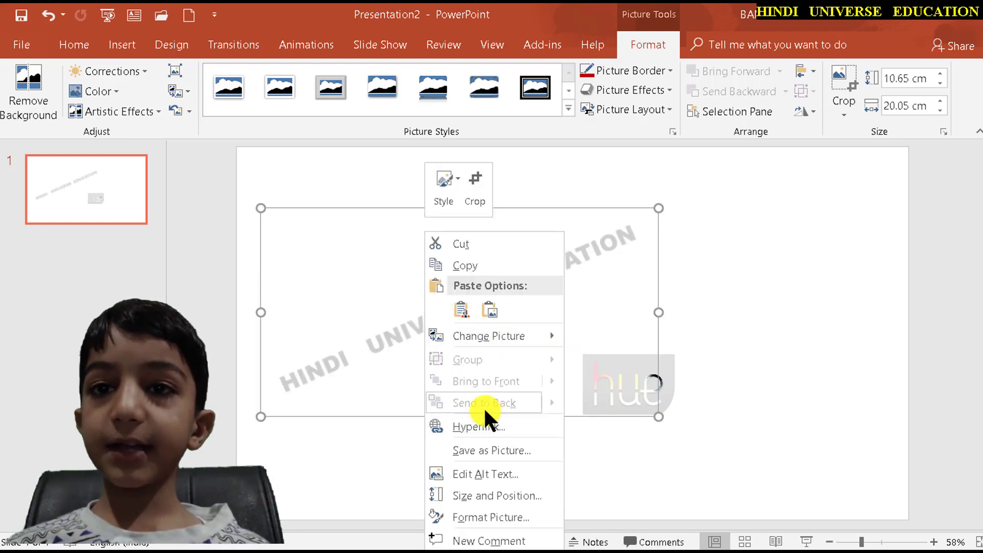
{"action": "key", "text": "Escape"}
- Cut the washed-out watermark picture and paste it onto the slide master
{"action": "key", "text": "Delete"}
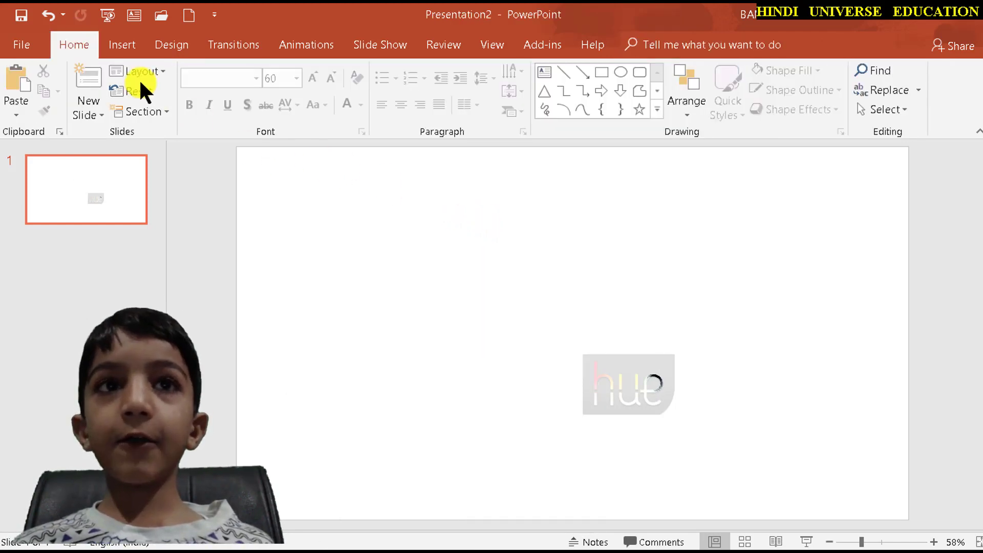
{"action": "left_click", "coordinate": [490, 38]}
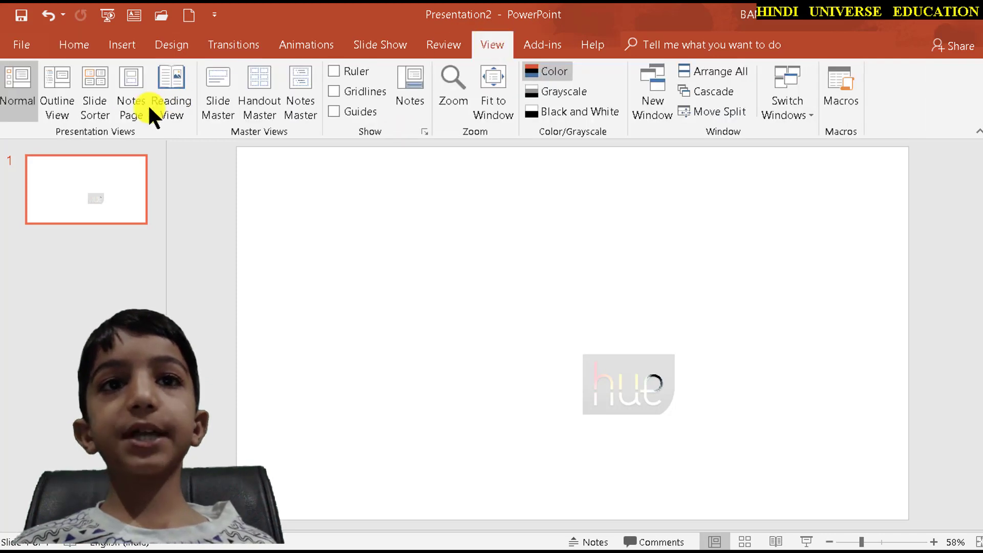
{"action": "left_click", "coordinate": [212, 95]}
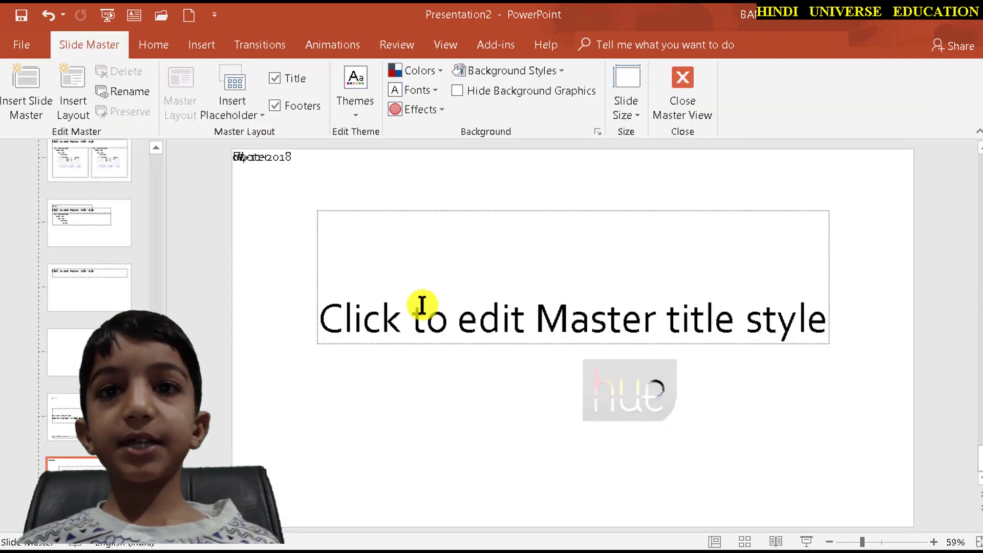
{"action": "left_click", "coordinate": [401, 314]}
{"action": "key", "text": "ctrl+v"}
{"action": "left_click", "coordinate": [469, 243]}
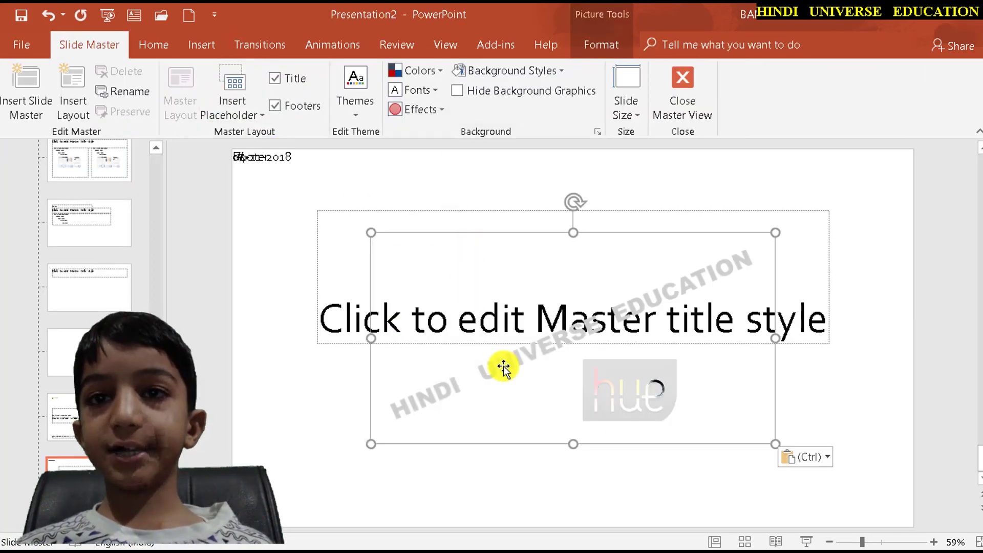
- Delete the master title placeholder, send the watermark to back, and close Master View
{"action": "left_click", "coordinate": [316, 281]}
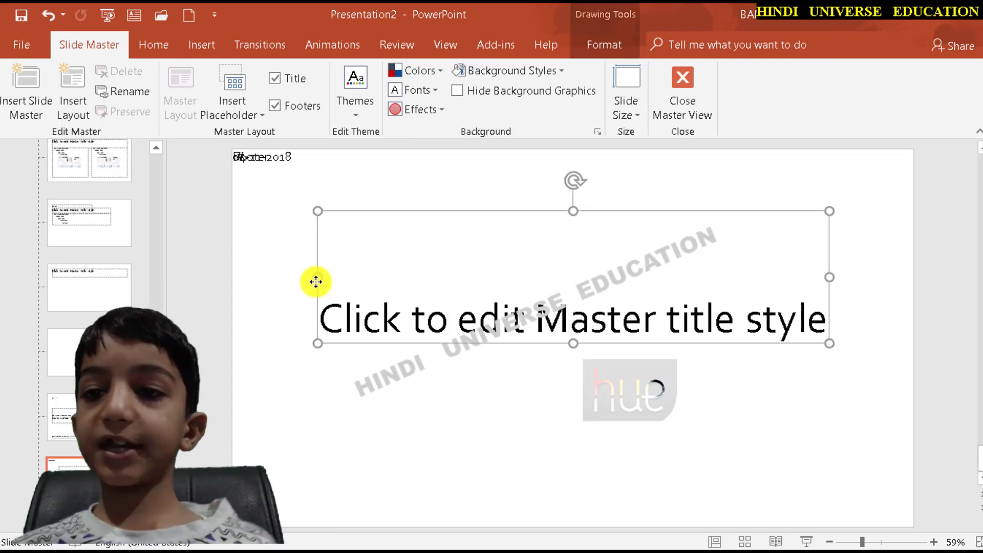
{"action": "key", "text": "Delete"}
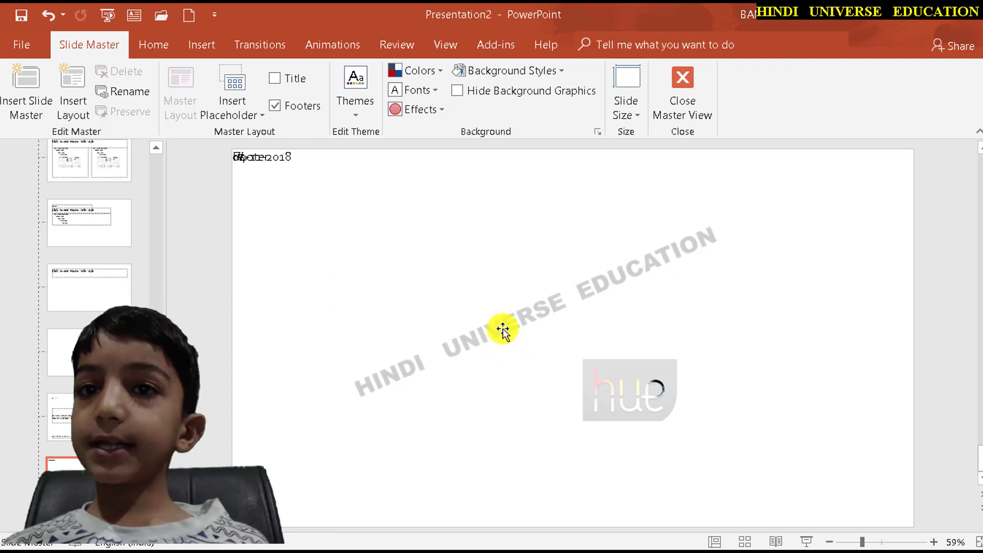
{"action": "left_click", "coordinate": [503, 330]}
{"action": "right_click", "coordinate": [521, 313]}
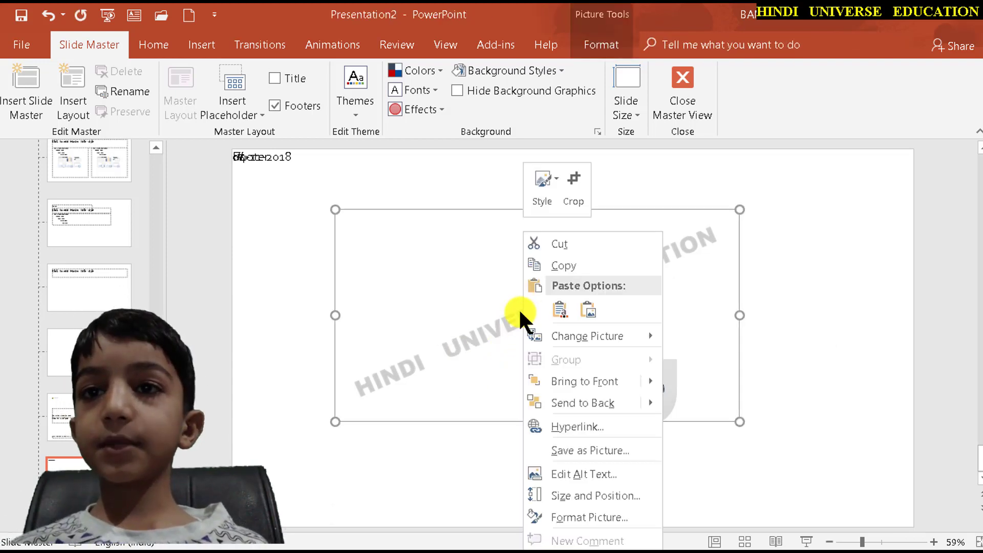
{"action": "left_click", "coordinate": [594, 398]}
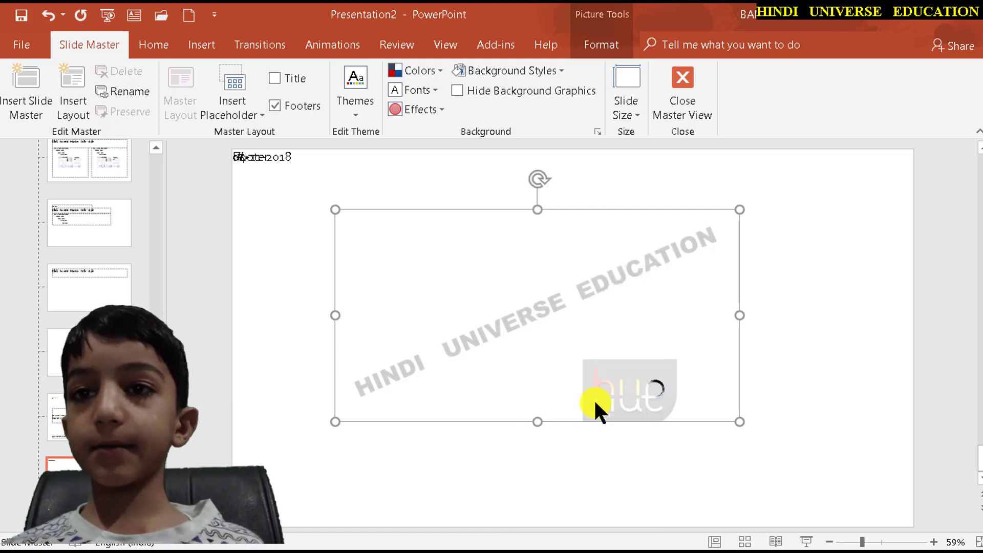
{"action": "right_click", "coordinate": [593, 398]}
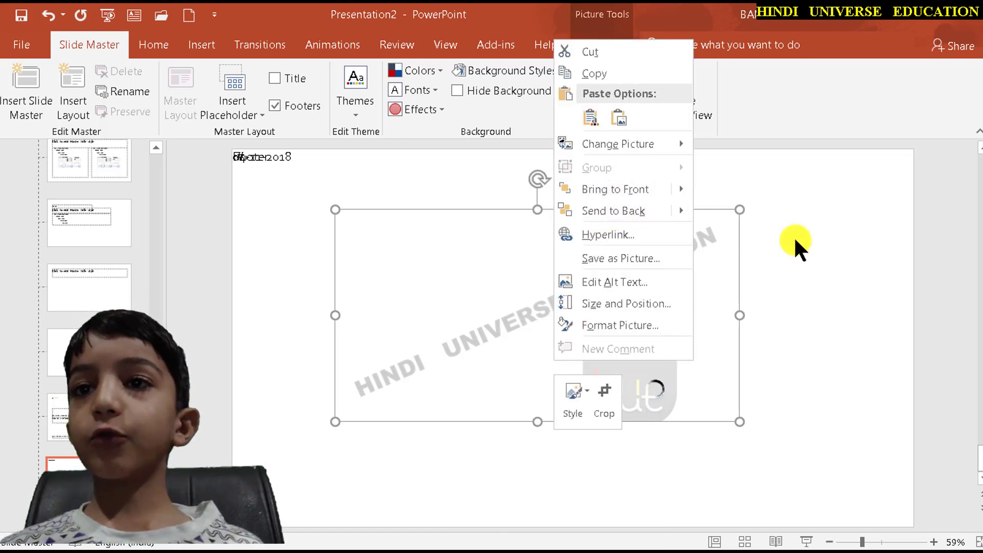
{"action": "mouse_move", "coordinate": [613, 211]}
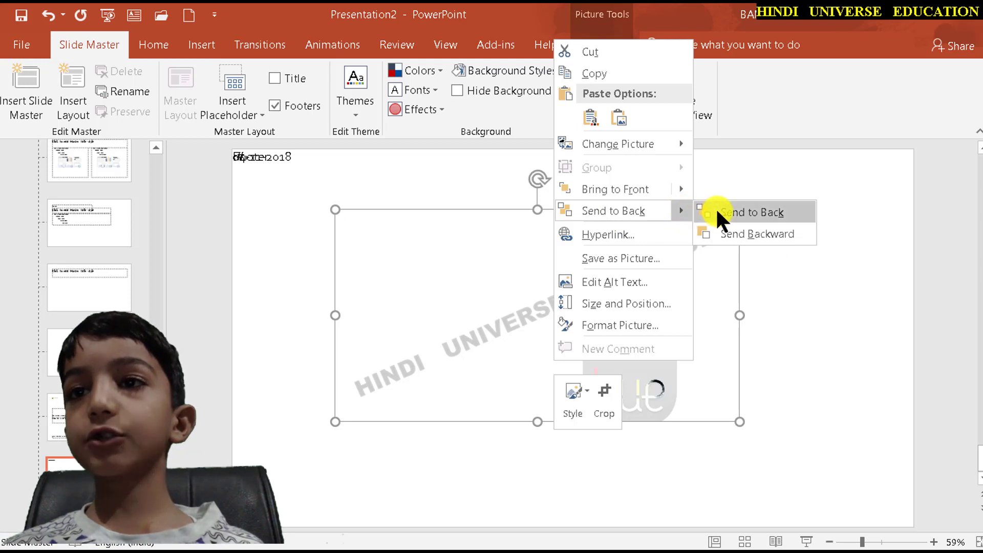
{"action": "left_click", "coordinate": [717, 211]}
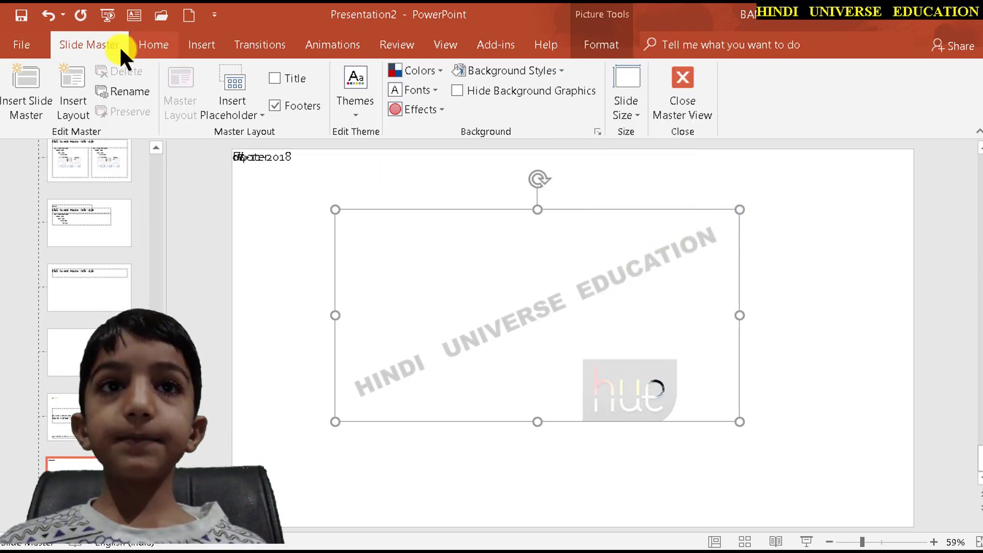
{"action": "left_click", "coordinate": [683, 90]}
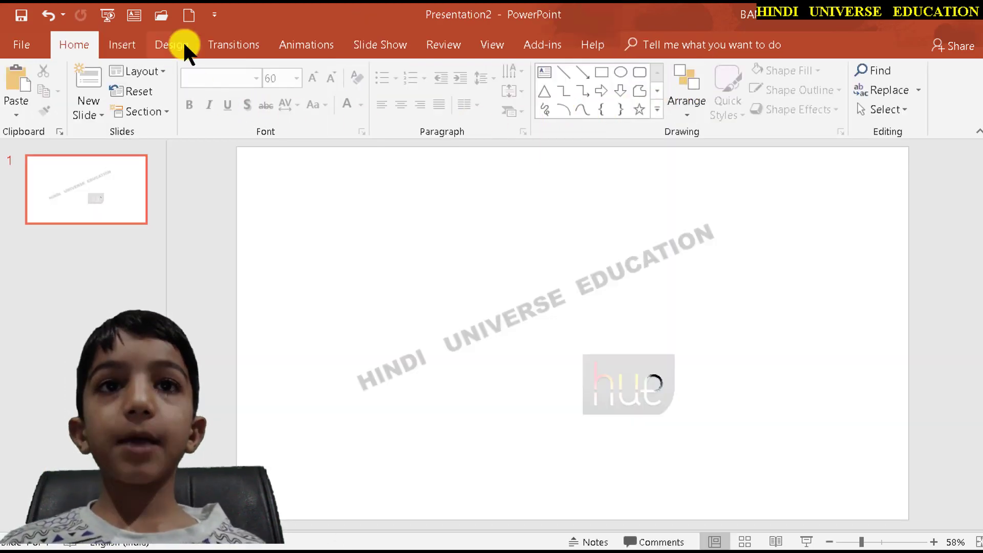
{"action": "left_click", "coordinate": [174, 43]}
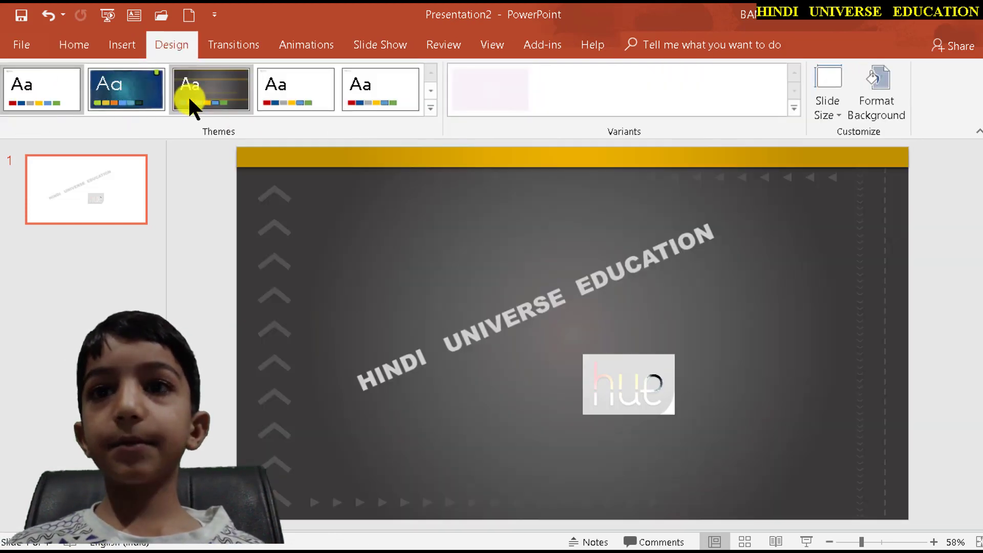
{"action": "left_click", "coordinate": [189, 95]}
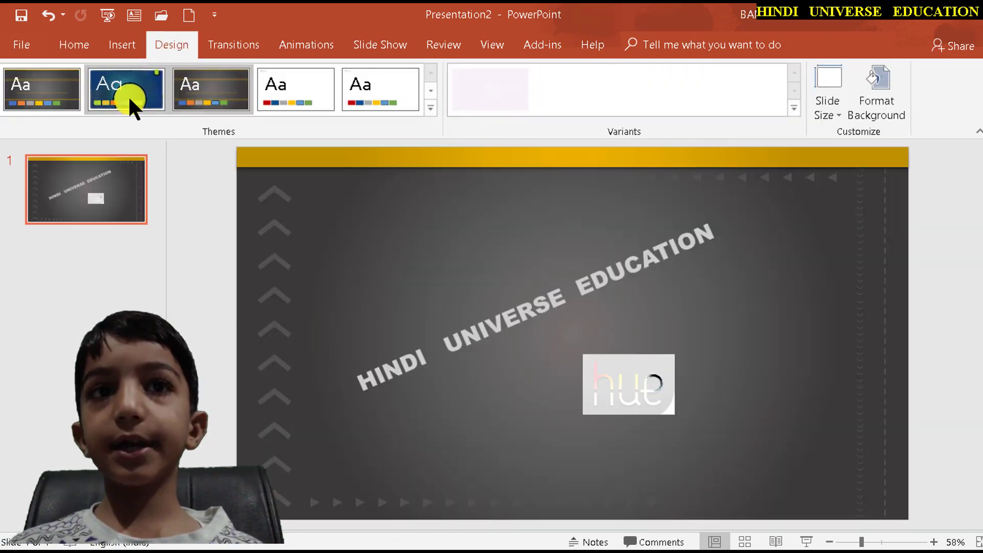
{"action": "left_click", "coordinate": [128, 95]}
{"action": "left_click", "coordinate": [348, 91]}
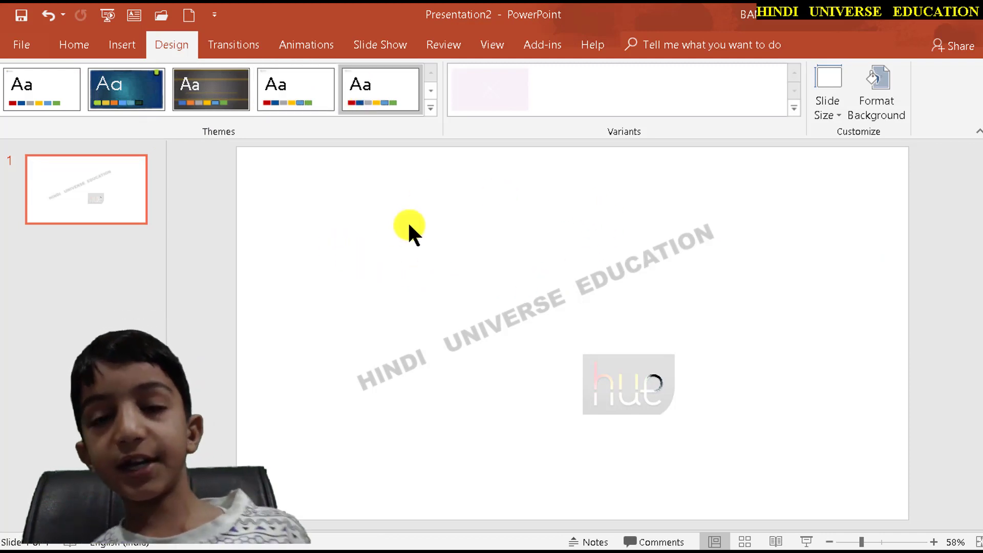
- Draw a small text box near the top of slide 1 and give it Filled Round Bullets
{"action": "left_click", "coordinate": [74, 44]}
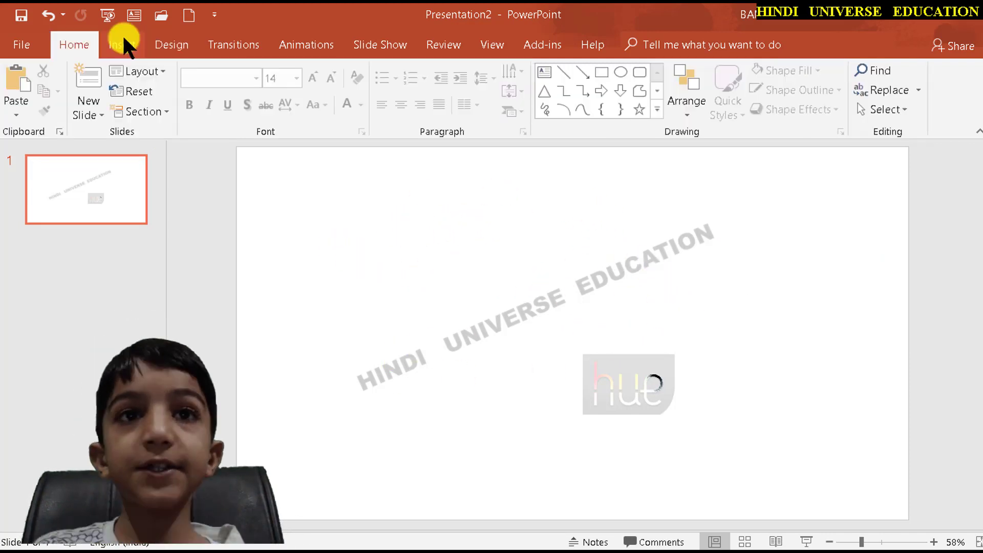
{"action": "left_click", "coordinate": [122, 45]}
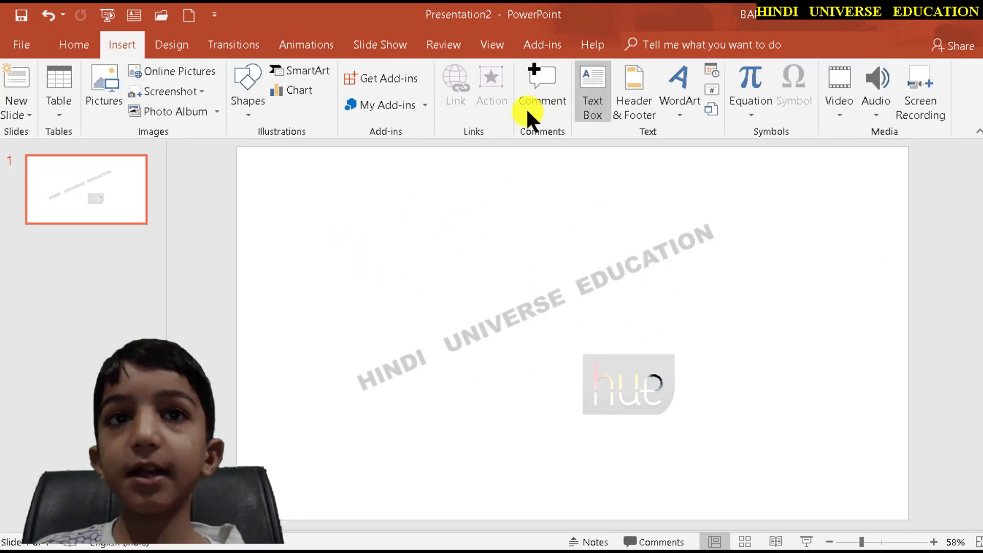
{"action": "left_click", "coordinate": [592, 98]}
{"action": "left_click", "coordinate": [426, 223]}
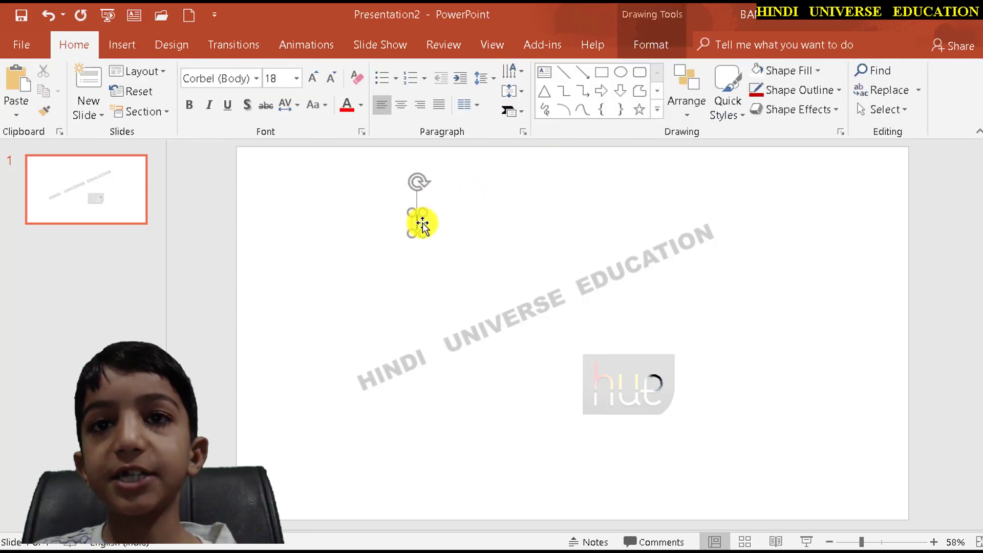
{"action": "left_click_drag", "start_coordinate": [422, 225], "coordinate": [469, 237]}
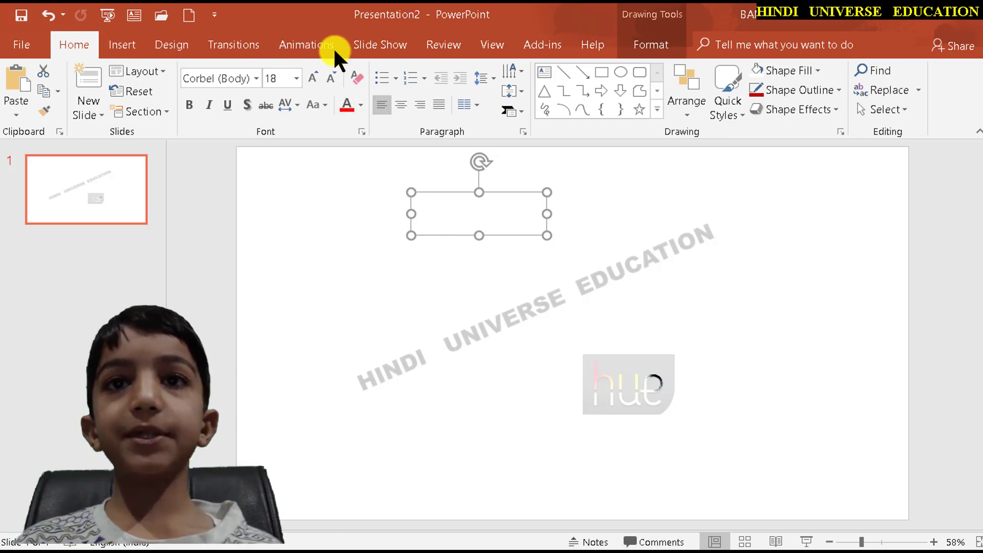
{"action": "left_click", "coordinate": [395, 78]}
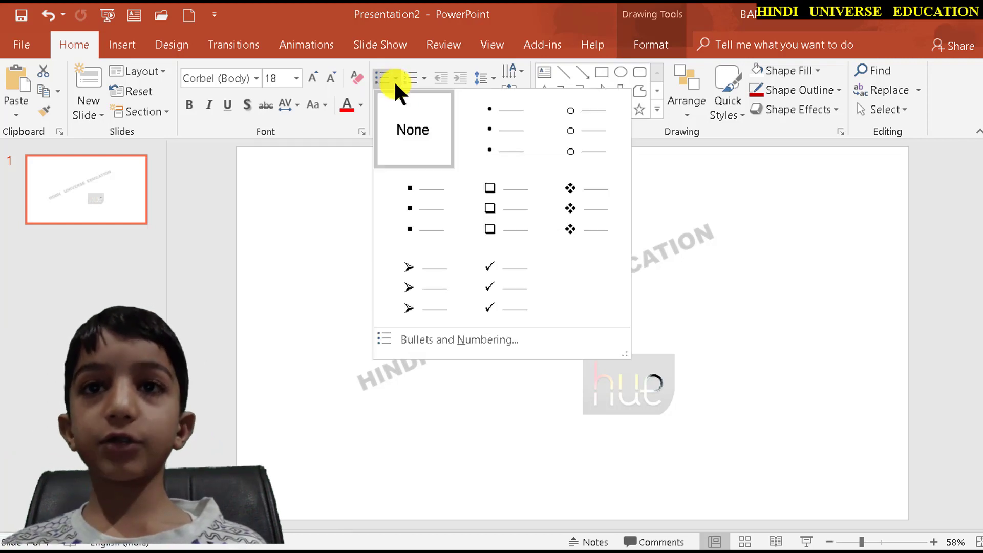
{"action": "left_click", "coordinate": [485, 121]}
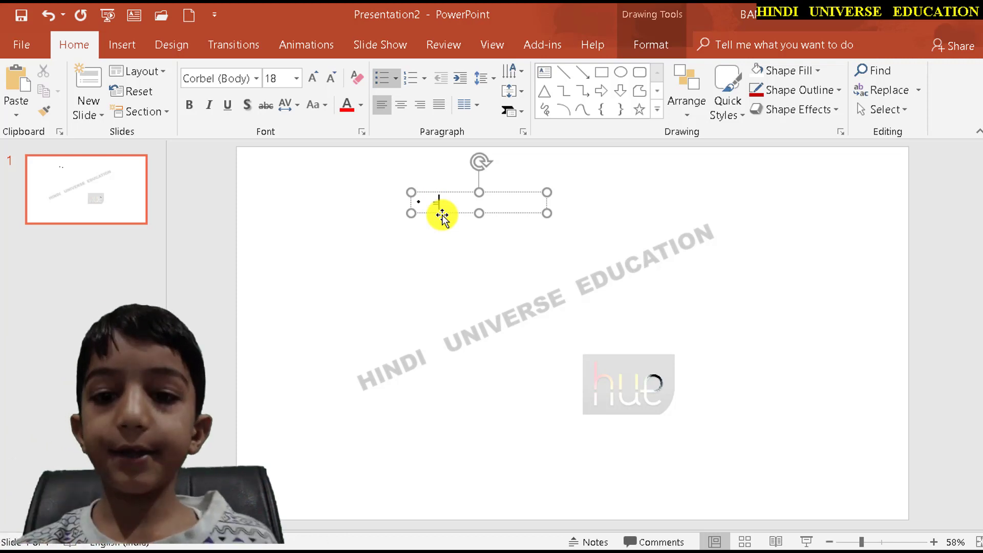
- Generate quick-brown-fox filler paragraphs with =Rand() and widen the text box
{"action": "type", "text": "R"}
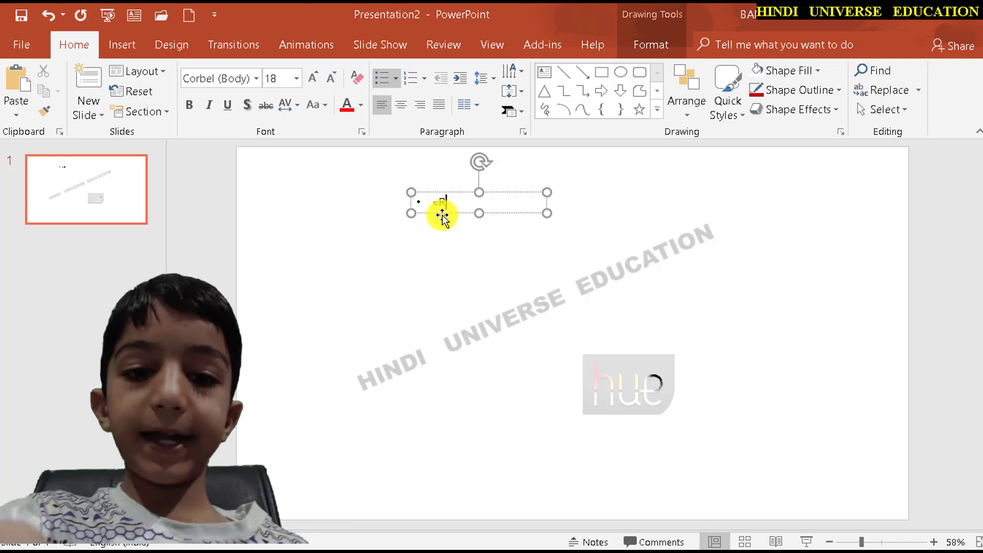
{"action": "type", "text": "a"}
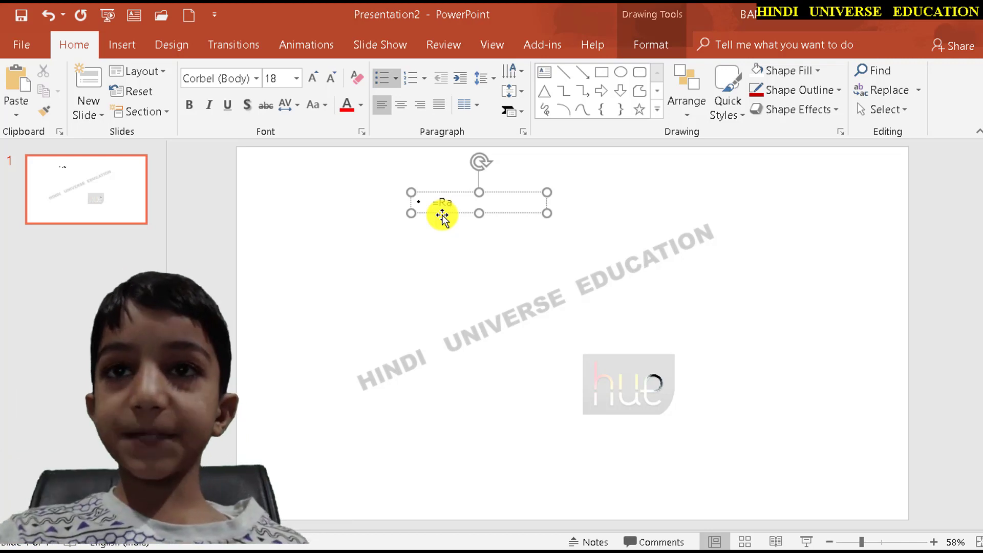
{"action": "type", "text": "nd"}
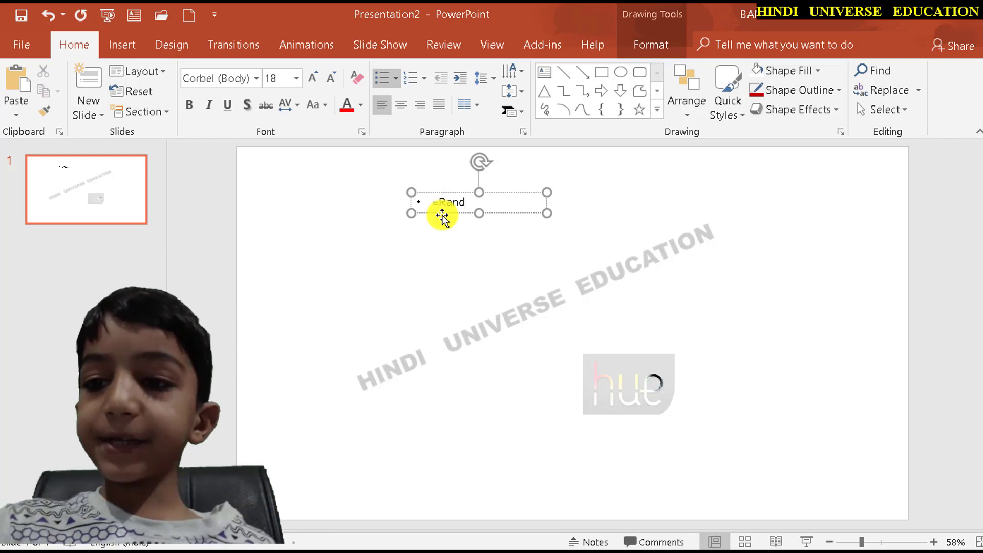
{"action": "type", "text": "()"}
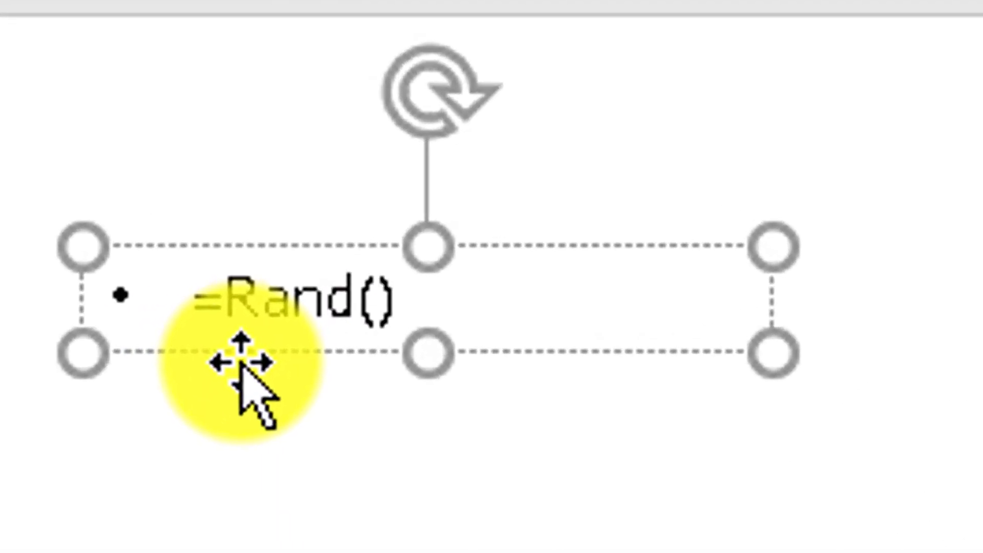
{"action": "key", "text": "Return"}
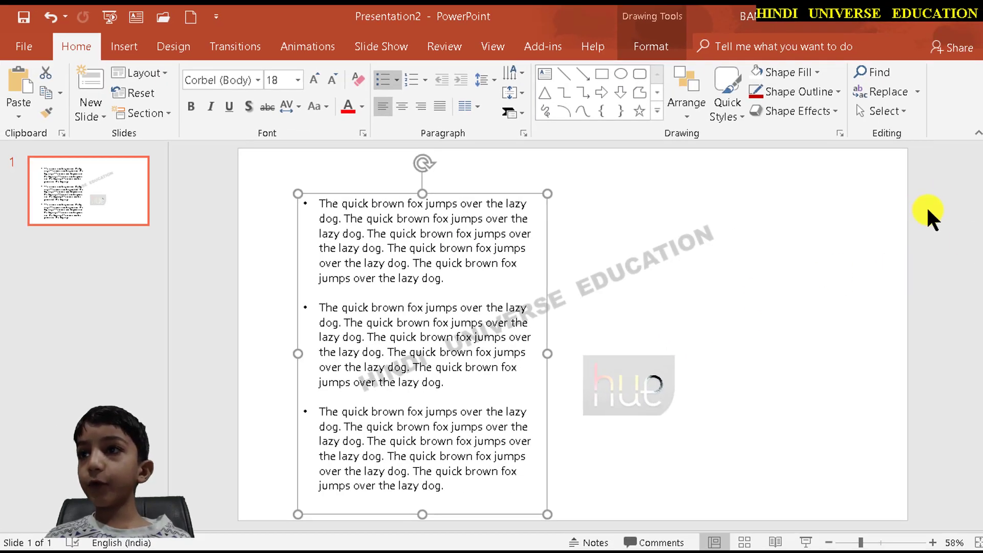
{"action": "left_click_drag", "start_coordinate": [547, 353], "coordinate": [724, 339]}
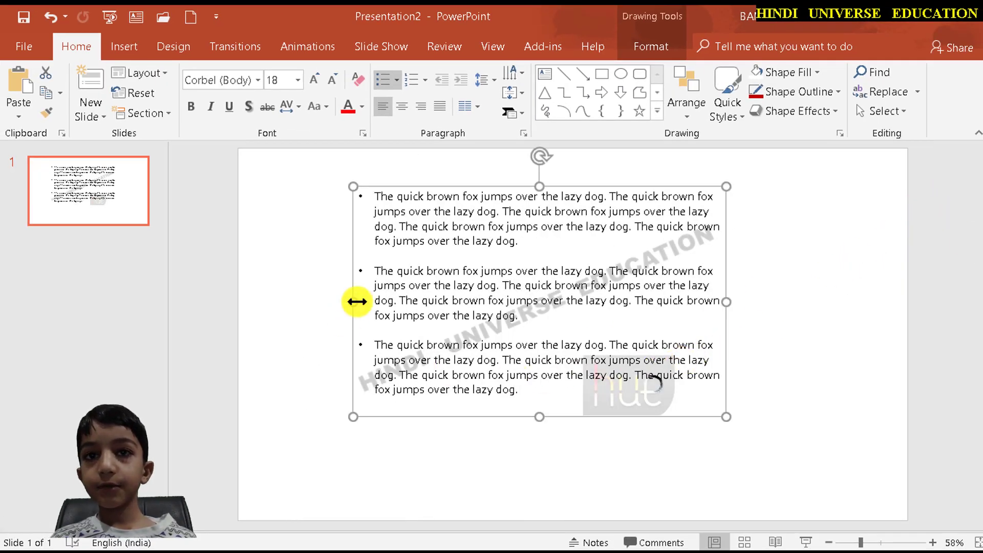
- Make all three bullet paragraphs bold 28-point Arial Black
{"action": "left_click_drag", "start_coordinate": [358, 303], "coordinate": [362, 199]}
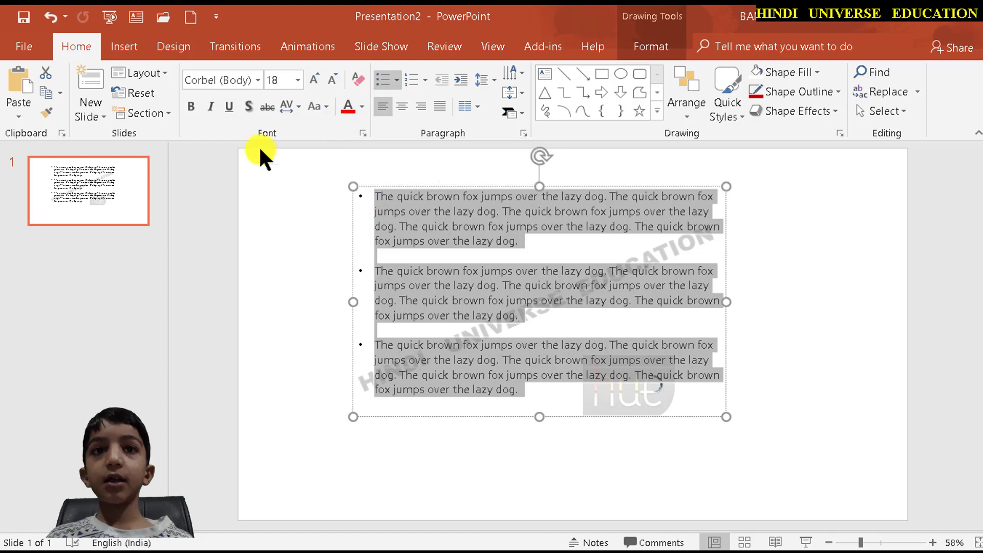
{"action": "key", "text": "ctrl+b"}
{"action": "left_click", "coordinate": [298, 81]}
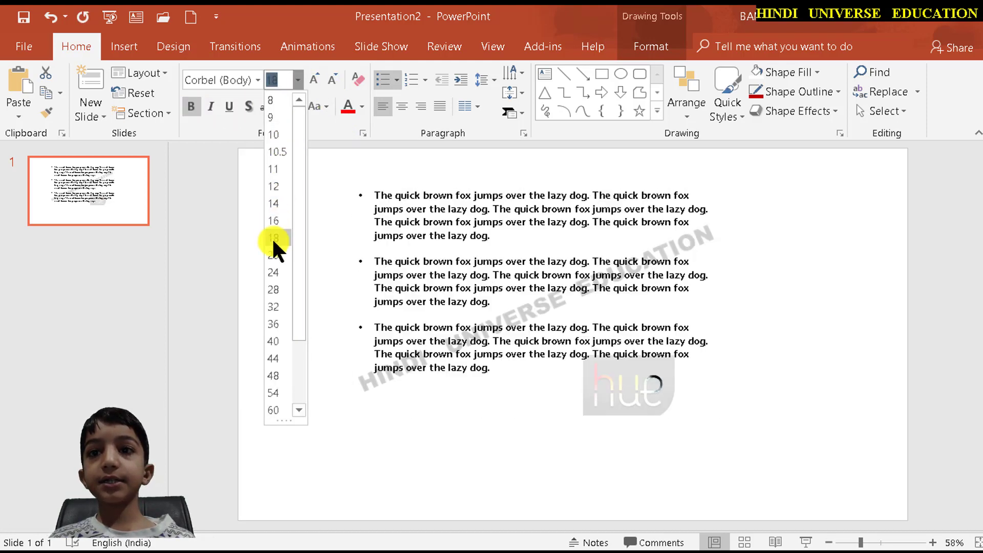
{"action": "left_click", "coordinate": [274, 289]}
{"action": "left_click", "coordinate": [258, 80]}
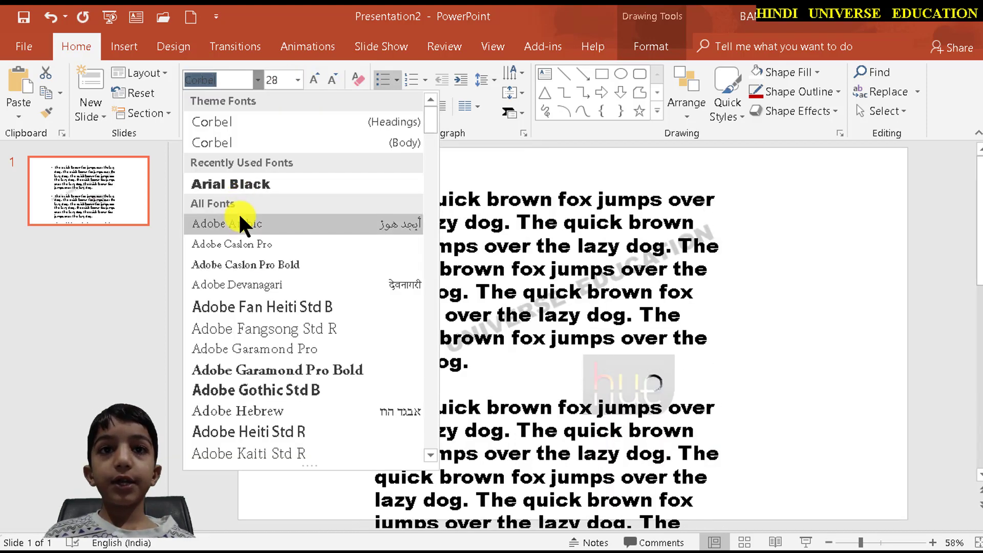
{"action": "left_click", "coordinate": [246, 179]}
{"action": "left_click", "coordinate": [487, 362]}
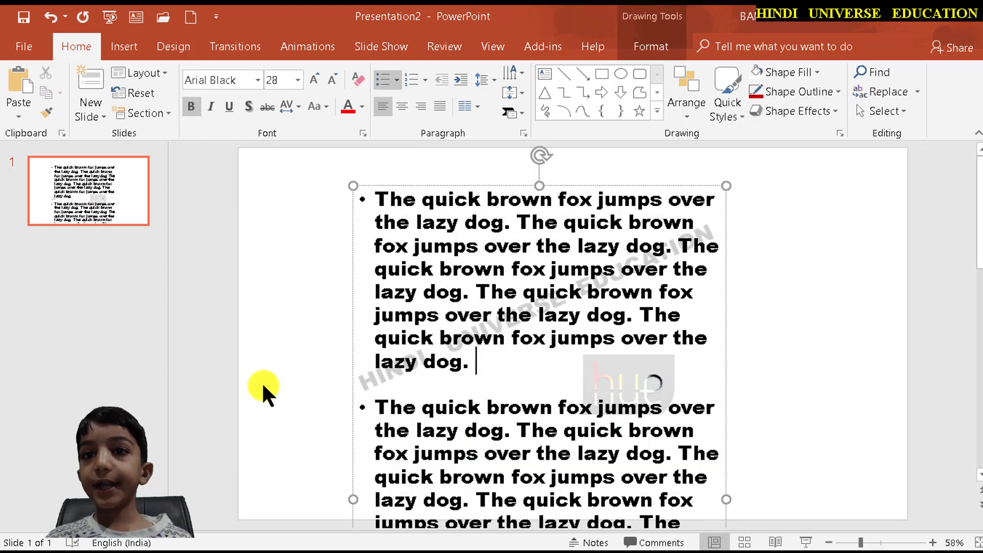
{"action": "left_click_drag", "start_coordinate": [520, 395], "coordinate": [520, 385]}
{"action": "left_click", "coordinate": [519, 383]}
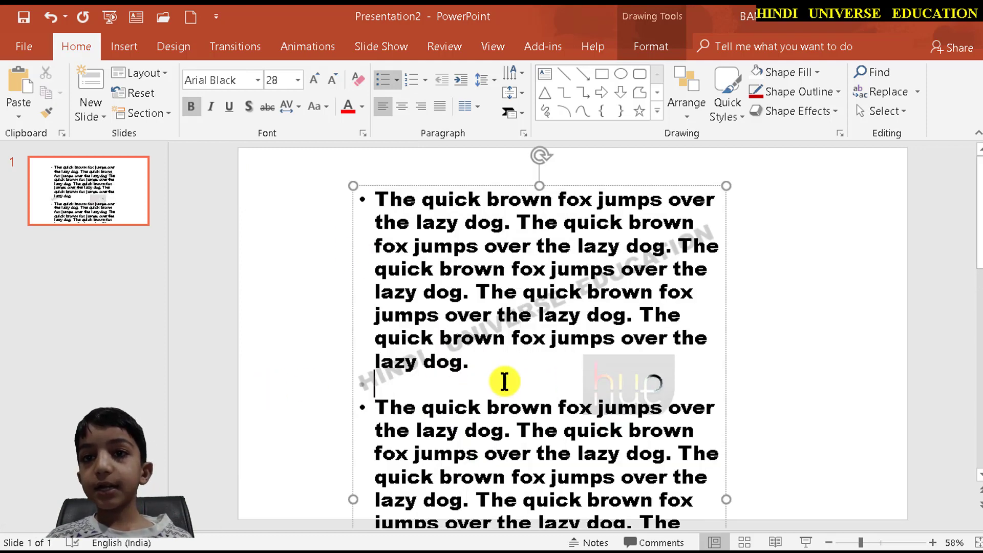